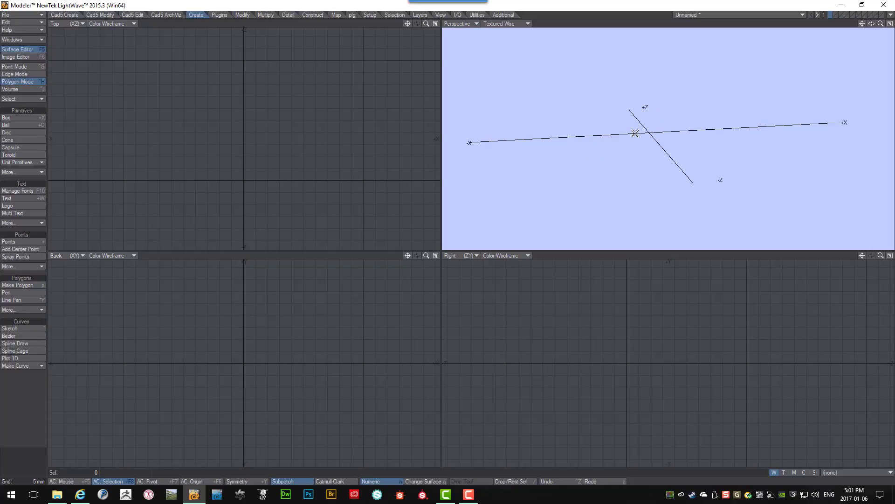
# Draw a flat 40-sided disc of about 25.8 mm radius in the Top view and open its numeric settings.
pyautogui.keyDown('ctrl'); pyautogui.keyDown('alt'); pyautogui.moveTo(678, 137); pyautogui.dragTo(678, 137); pyautogui.keyUp('alt'); pyautogui.keyUp('ctrl')
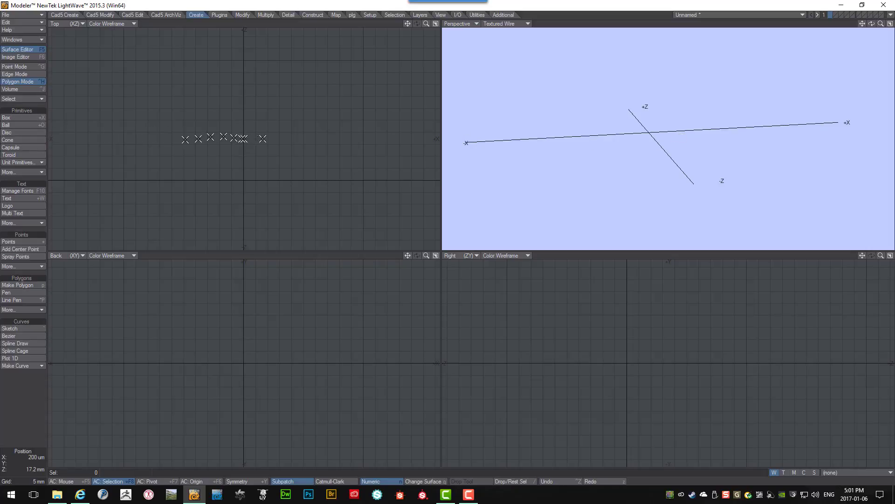
pyautogui.keyDown('alt'); pyautogui.moveTo(696, 140); pyautogui.dragTo(668, 138); pyautogui.keyUp('alt')
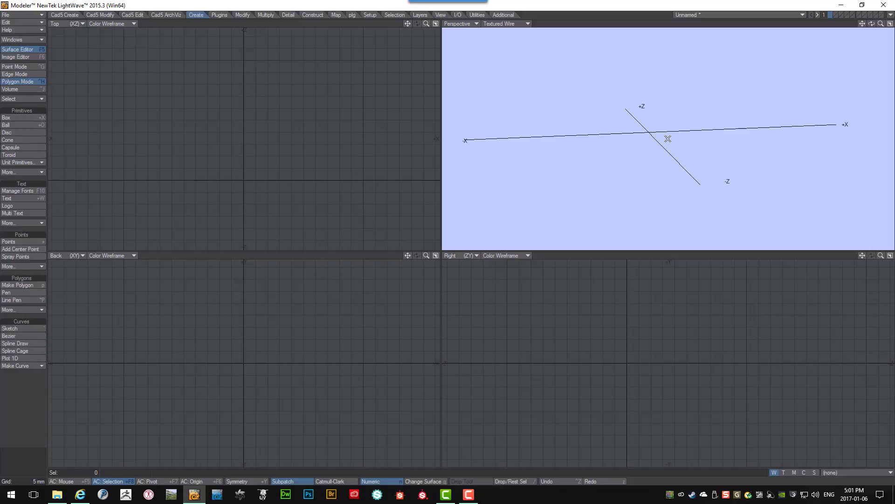
pyautogui.click(20, 130)
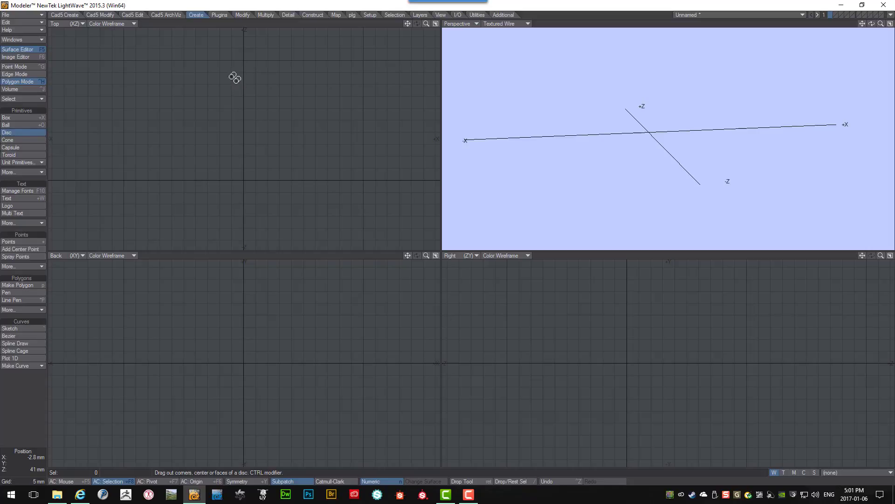
pyautogui.moveTo(228, 74); pyautogui.dragTo(300, 124)
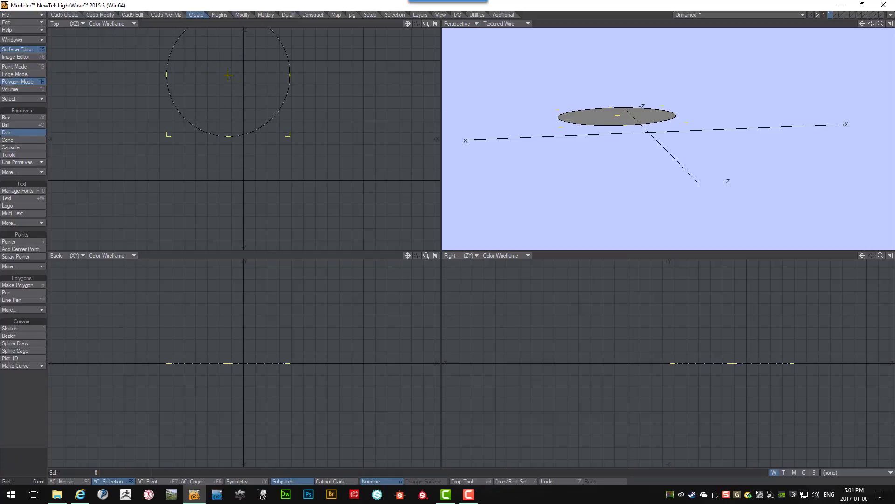
pyautogui.press('n')
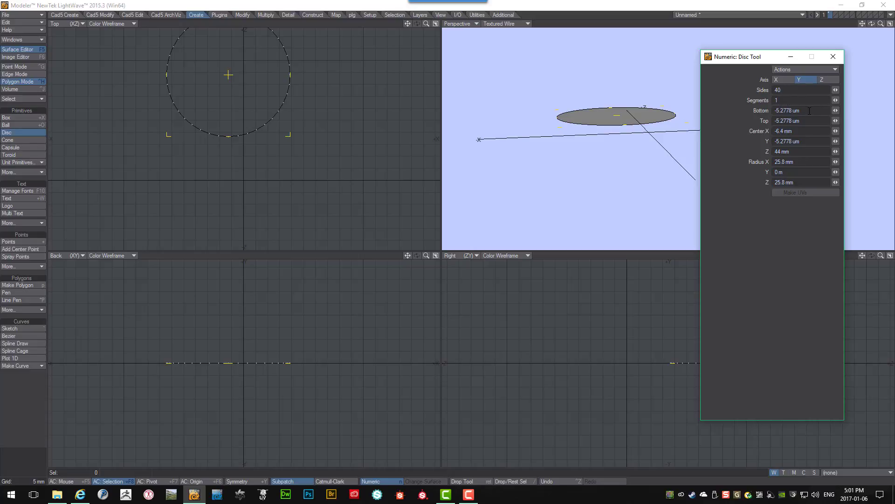
# Set the disc's bottom and top to 0 and centre it at 0 on the X, Y and Z axes.
pyautogui.moveTo(810, 111); pyautogui.dragTo(740, 109)
pyautogui.write('0')
pyautogui.press('Tab')
pyautogui.write('0')
pyautogui.press('Tab')
pyautogui.write('0')
pyautogui.press('Tab')
pyautogui.press('Tab')
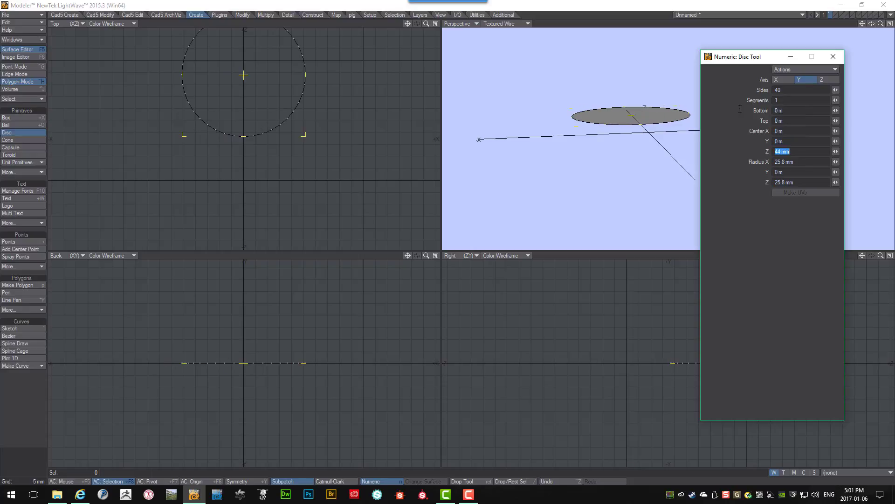
pyautogui.write('0')
pyautogui.press('Tab')
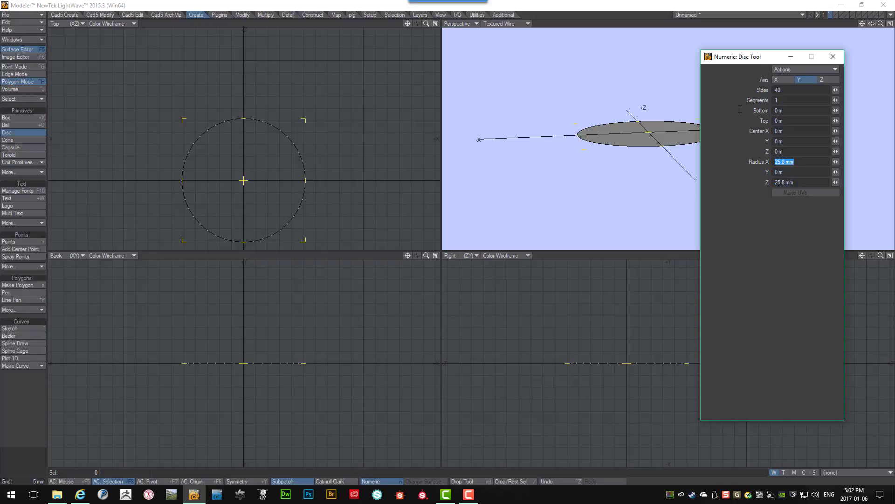
# Set the disc's radius to 80 mm in X, 15 mm in Y and 80 mm in Z, and finish the disc.
pyautogui.write('8')
pyautogui.write('0')
pyautogui.press('Tab')
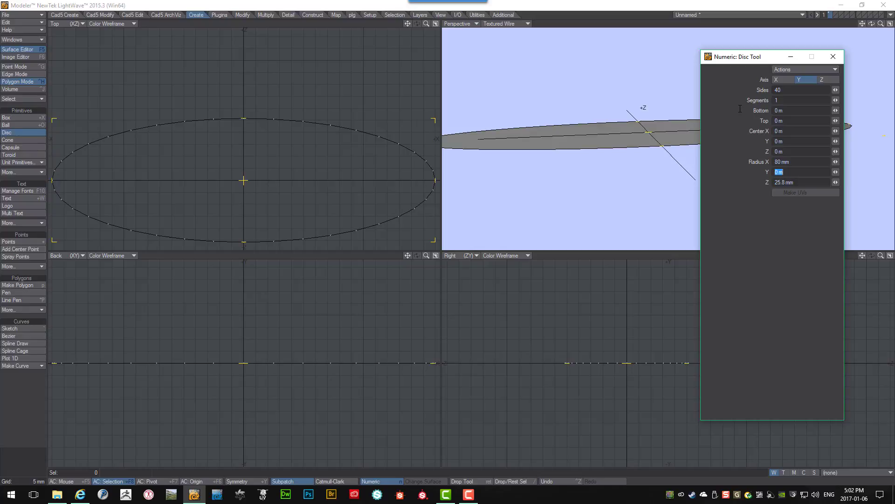
pyautogui.write('15mm')
pyautogui.press('Tab')
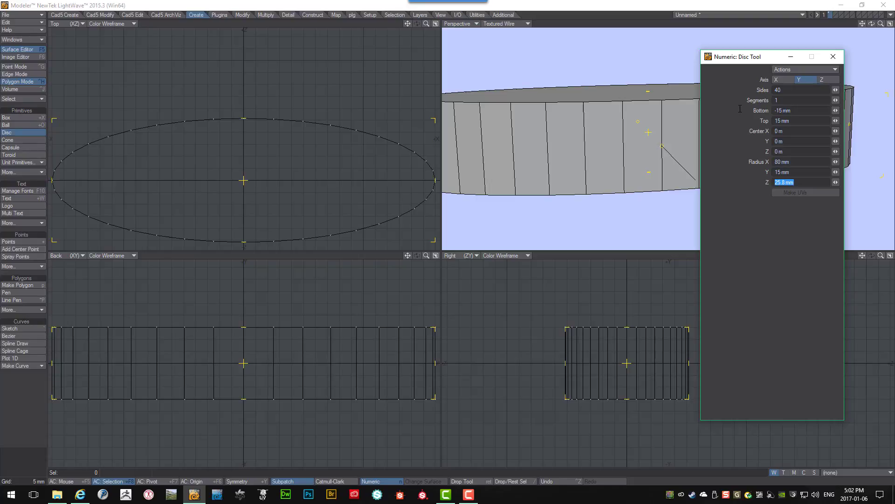
pyautogui.write('80mm')
pyautogui.hotkey('shift', 'Tab')
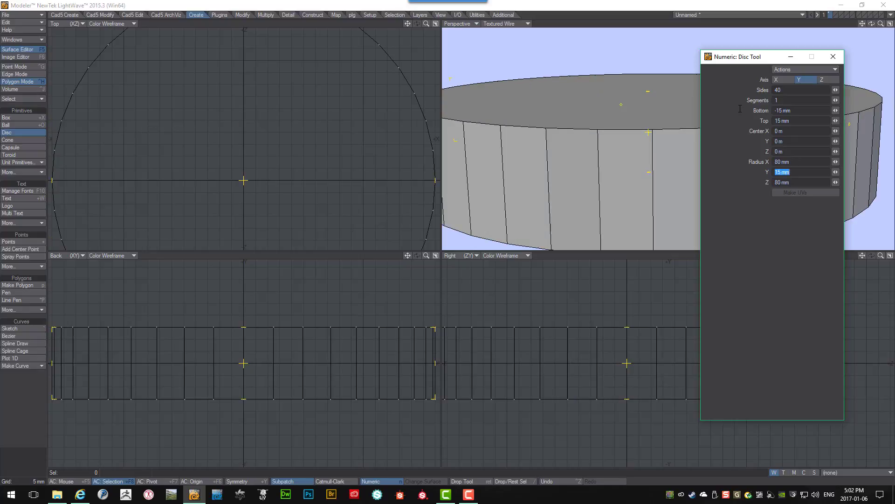
pyautogui.scroll(-5, 740, 109)
pyautogui.keyDown('alt'); pyautogui.moveTo(645, 70); pyautogui.dragTo(649, 103); pyautogui.keyUp('alt')
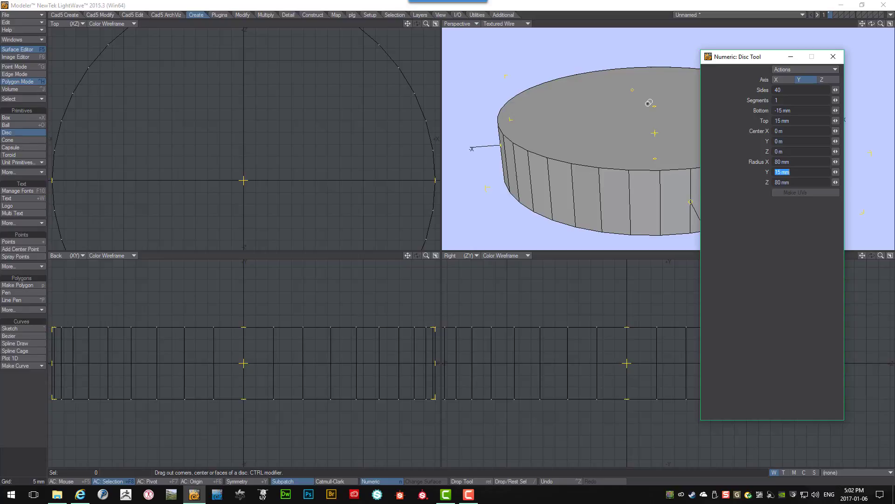
pyautogui.press('Return')
pyautogui.press('Return')
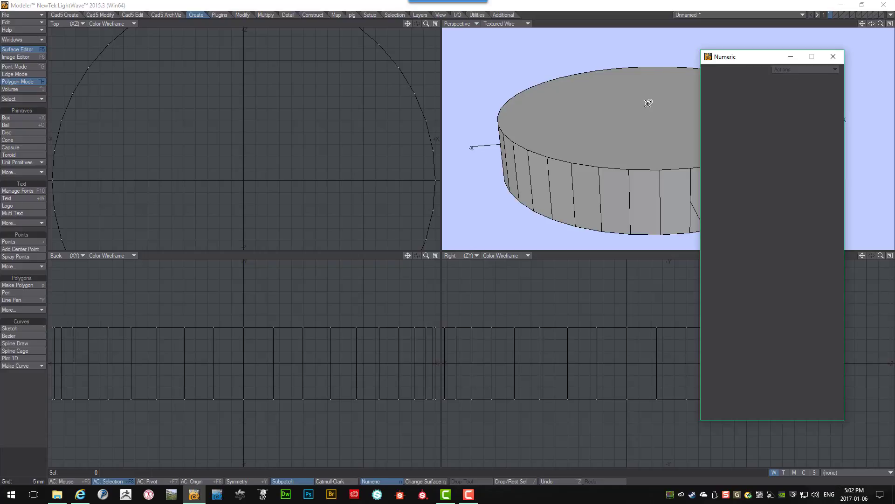
# Rest the disc on the ground along the Y axis, centred on all three axes, and delete its bottom polygon.
pyautogui.press('F3')
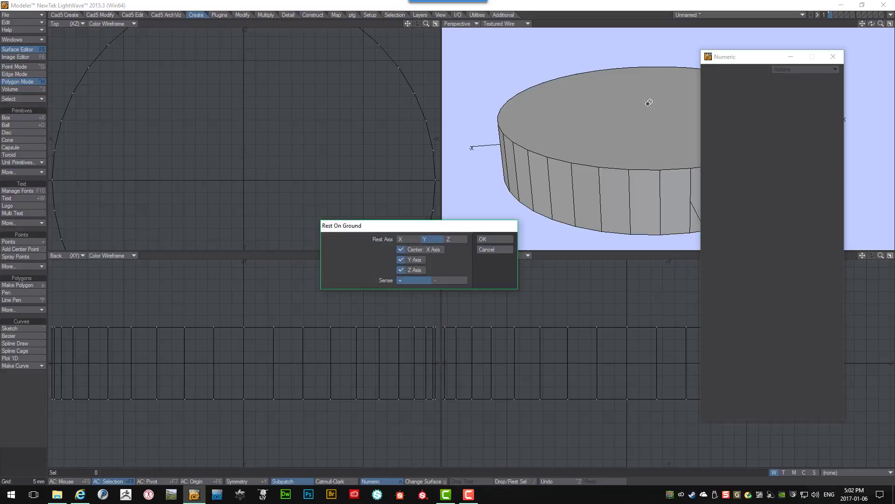
pyautogui.press('Return')
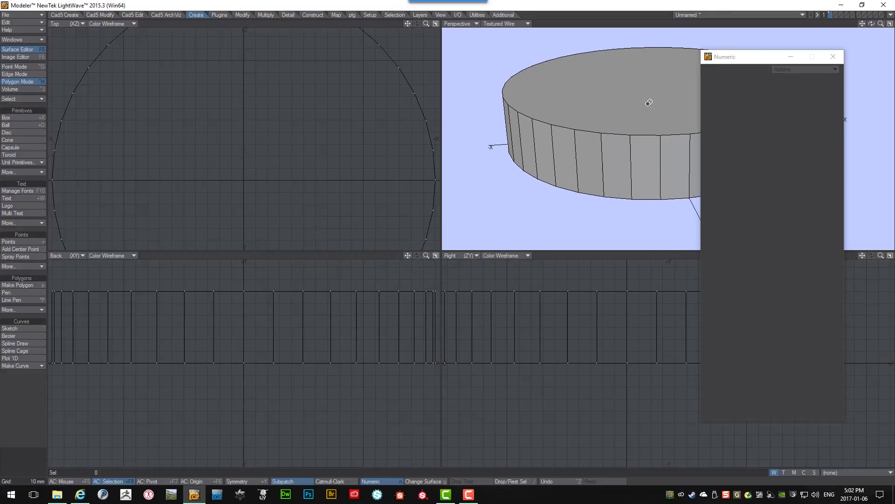
pyautogui.scroll(-3, 648, 104)
pyautogui.keyDown('alt'); pyautogui.moveTo(648, 103); pyautogui.dragTo(626, 120); pyautogui.keyUp('alt')
pyautogui.click(637, 119)
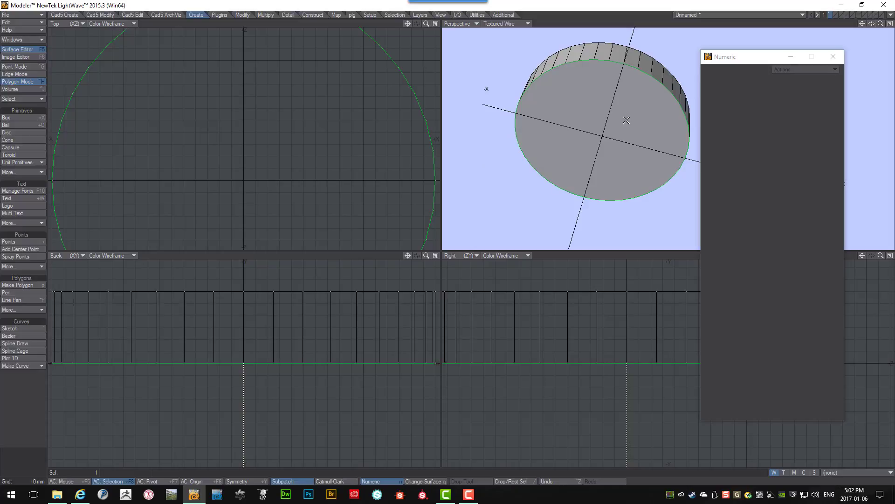
pyautogui.press('Delete')
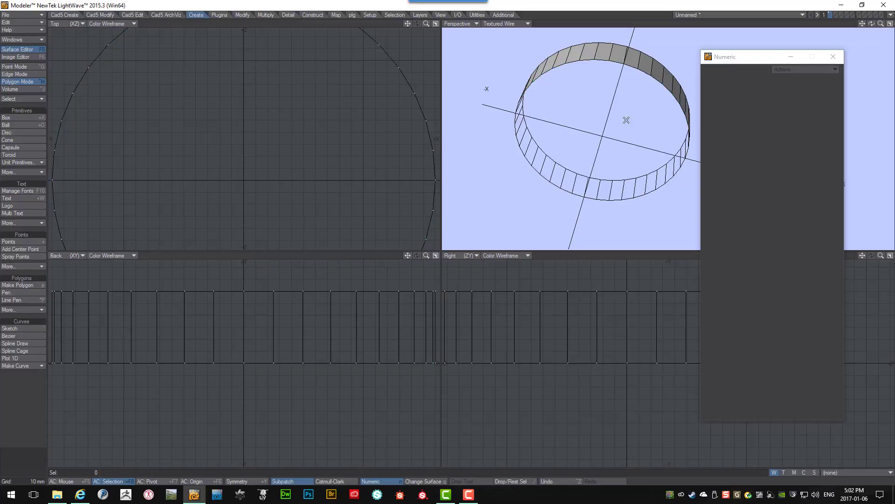
# Multishift the disc's top polygon with an inset of 3 mm and a shift of 2 mm.
pyautogui.keyDown('alt'); pyautogui.moveTo(627, 120); pyautogui.dragTo(626, 120); pyautogui.keyUp('alt')
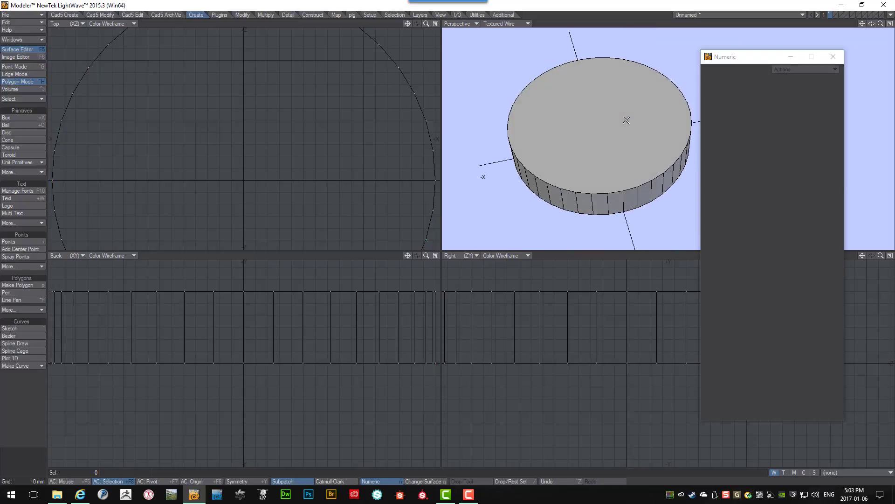
pyautogui.click(626, 120)
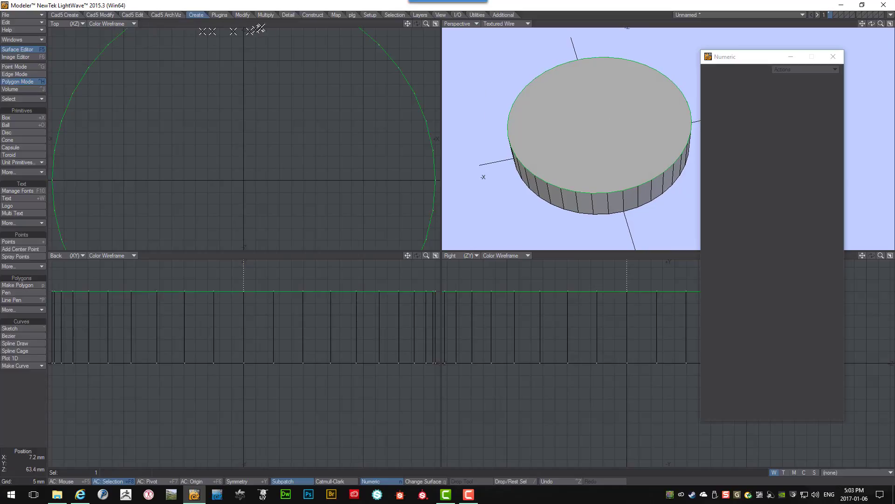
pyautogui.click(266, 15)
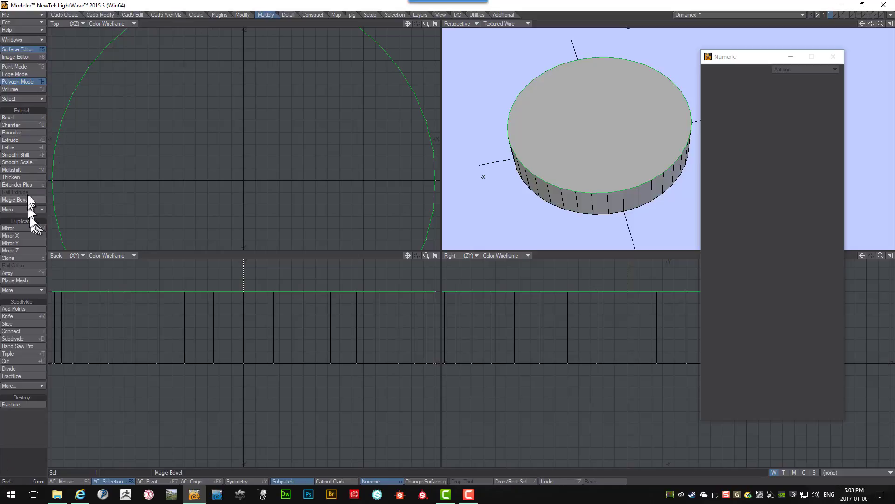
pyautogui.click(28, 170)
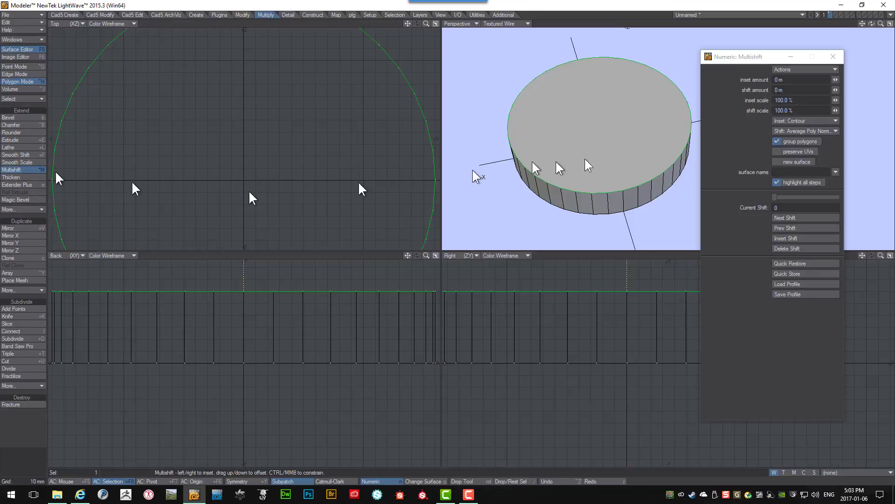
pyautogui.moveTo(743, 58); pyautogui.dragTo(773, 50)
pyautogui.scroll(5, 701, 116)
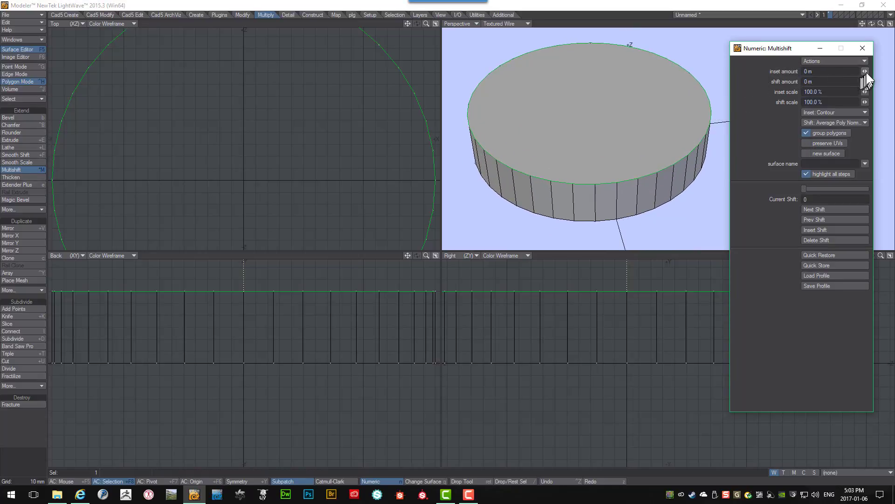
pyautogui.moveTo(865, 71); pyautogui.dragTo(868, 71)
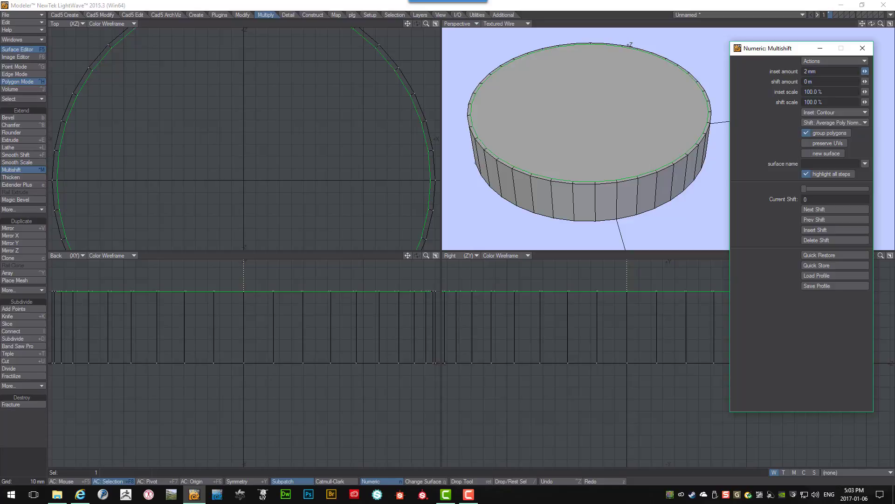
pyautogui.moveTo(868, 71); pyautogui.dragTo(870, 71)
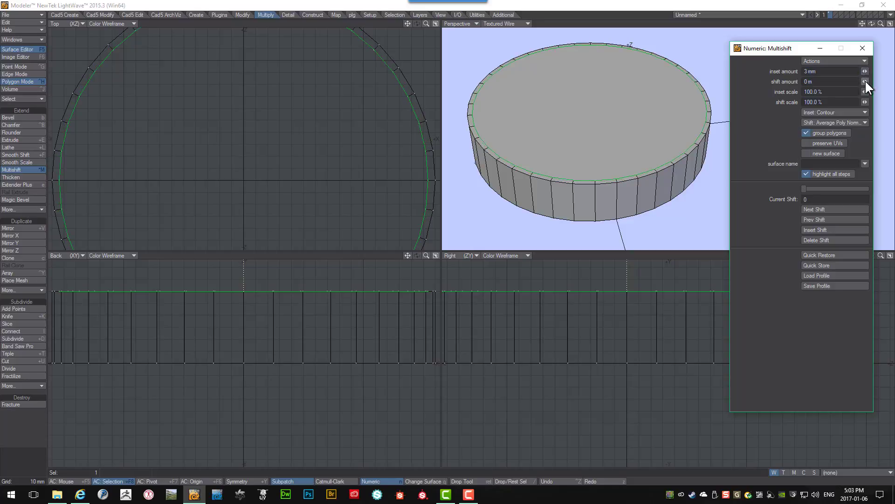
pyautogui.moveTo(865, 81); pyautogui.dragTo(866, 81)
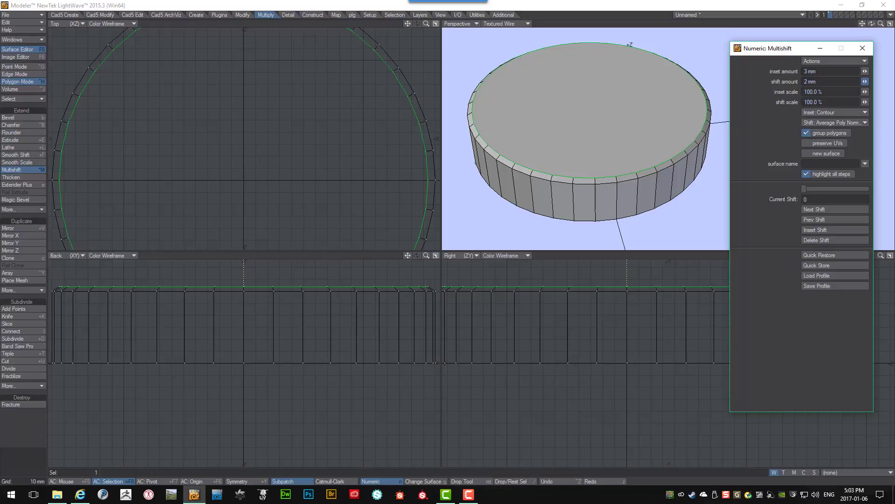
# Insert a second shift on the top polygon with a 7 mm inset and 3 mm shift, and finish the Multishift.
pyautogui.click(813, 230)
pyautogui.moveTo(866, 71); pyautogui.dragTo(866, 71)
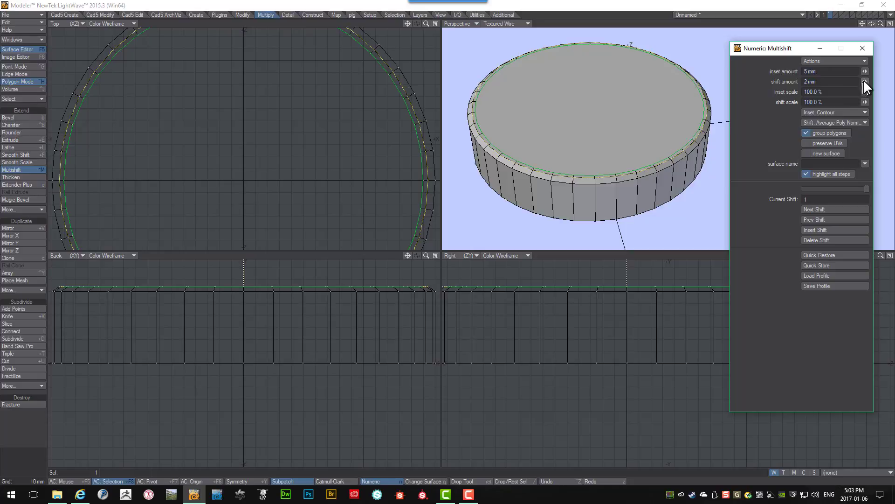
pyautogui.moveTo(865, 82); pyautogui.dragTo(867, 81)
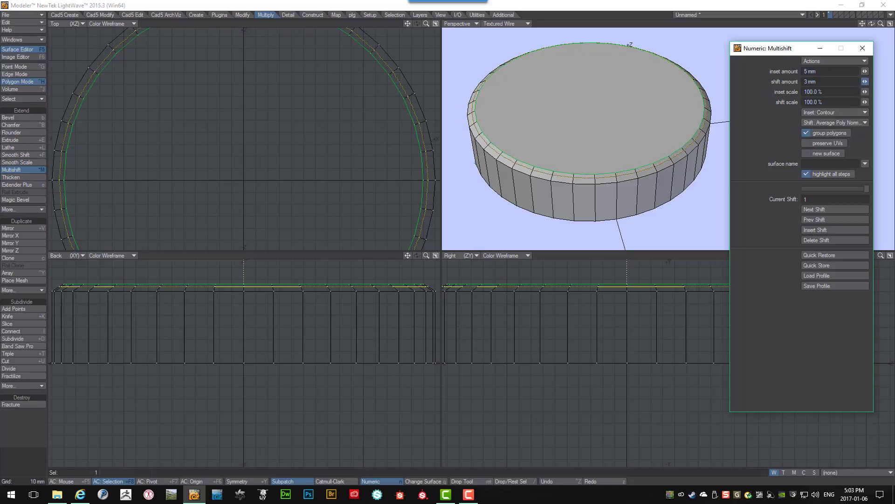
pyautogui.keyDown('alt'); pyautogui.moveTo(689, 118); pyautogui.dragTo(710, 119); pyautogui.keyUp('alt')
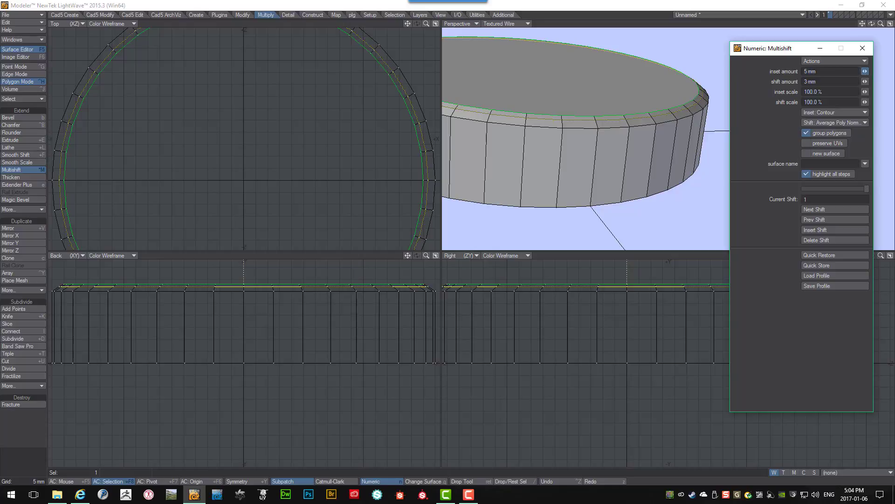
pyautogui.moveTo(865, 70); pyautogui.dragTo(870, 71)
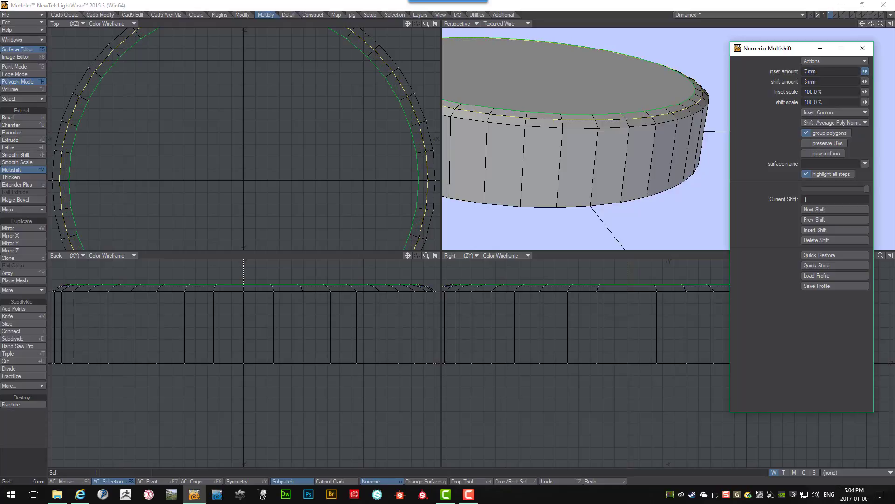
pyautogui.keyDown('alt'); pyautogui.moveTo(701, 98); pyautogui.dragTo(697, 97); pyautogui.keyUp('alt')
pyautogui.press('Return')
# Split the selected top polygon with Make Pole, clear the centre point selection and return to polygon selection.
pyautogui.keyDown('alt'); pyautogui.moveTo(598, 93); pyautogui.dragTo(599, 94); pyautogui.keyUp('alt')
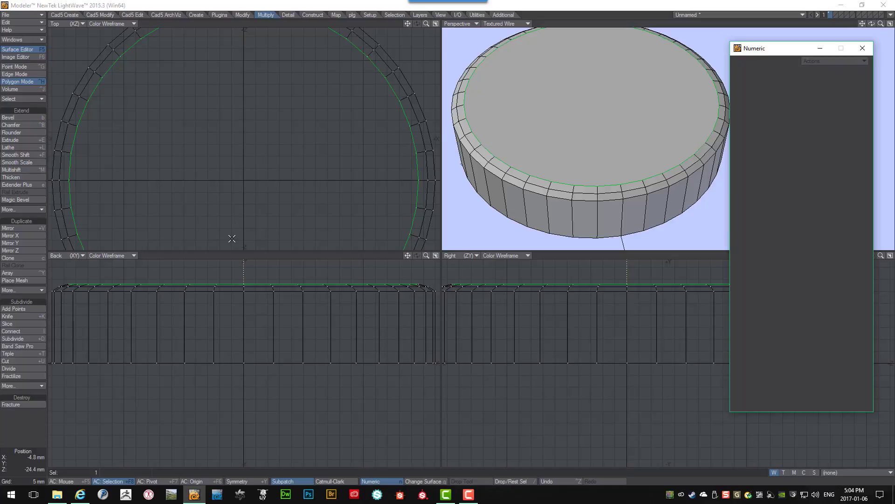
pyautogui.click(21, 385)
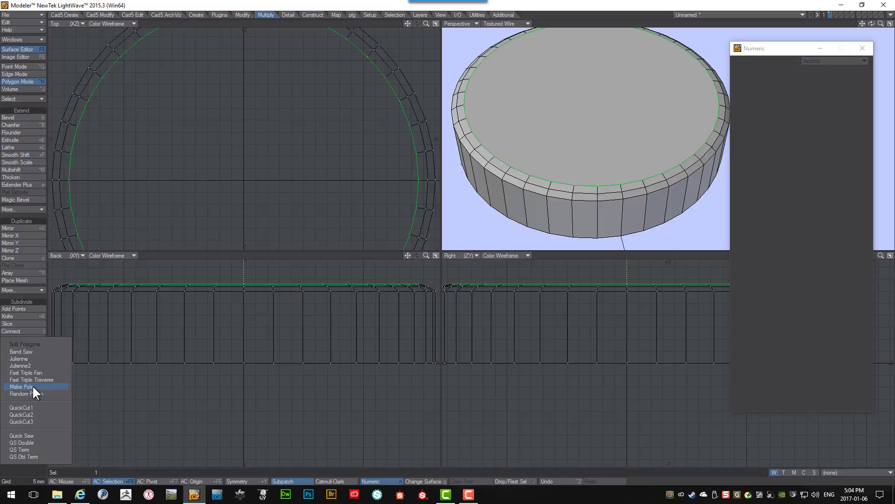
pyautogui.click(21, 386)
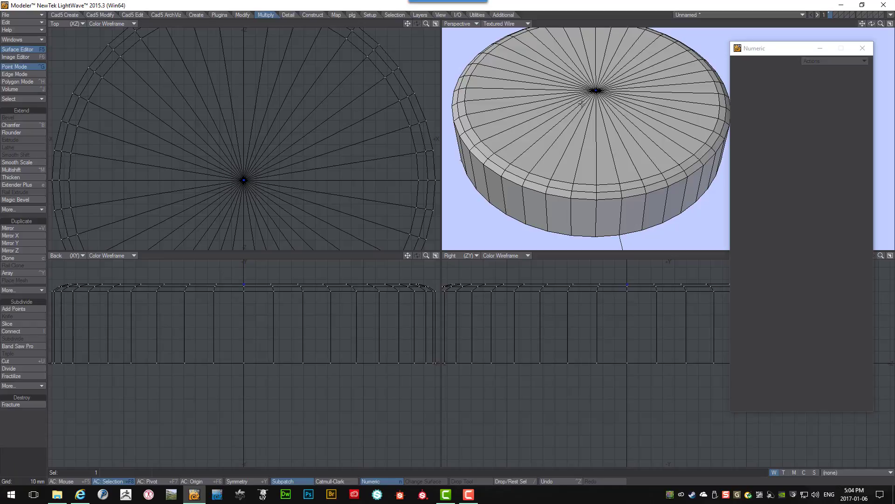
pyautogui.press('/')
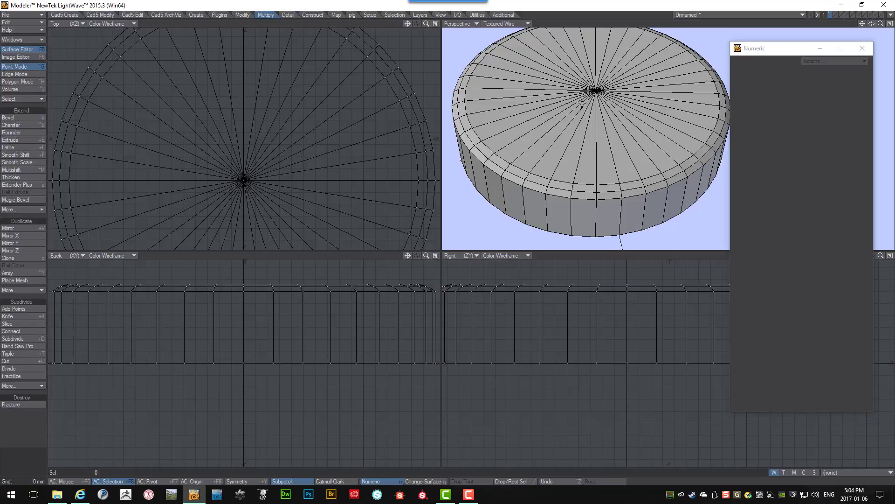
pyautogui.hotkey('ctrl', 'h')
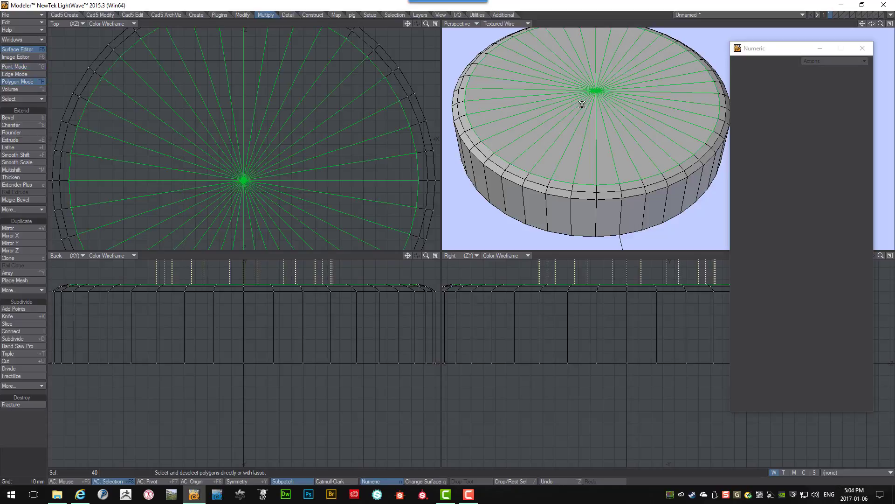
pyautogui.keyDown('alt'); pyautogui.moveTo(582, 104); pyautogui.dragTo(582, 104); pyautogui.keyUp('alt')
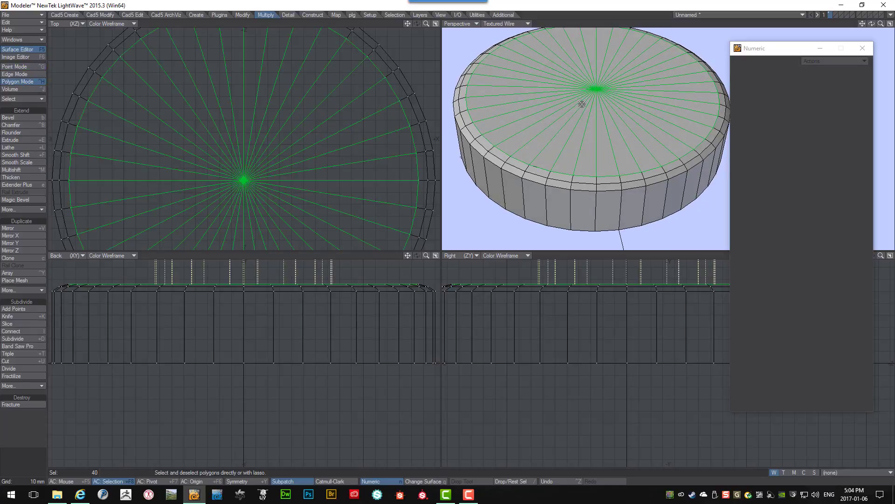
# Cut a concentric ring through the selected triangles of the disc's top with Band Saw Pro.
pyautogui.click(9, 346)
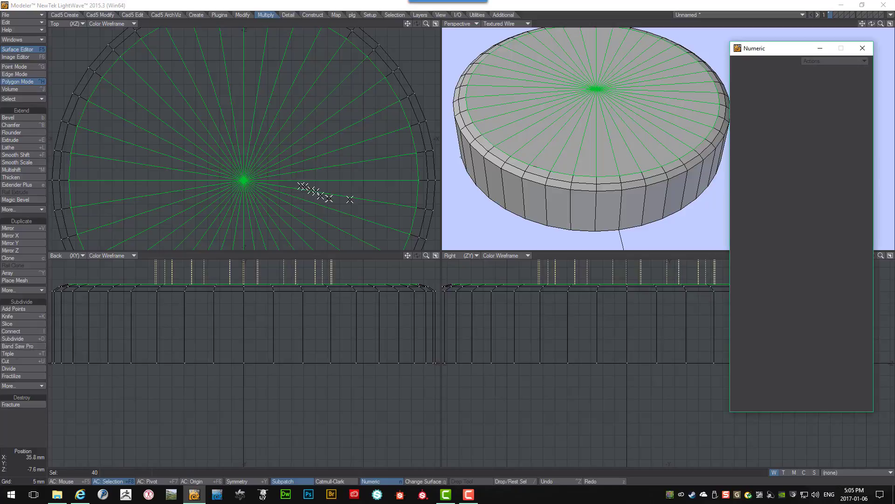
pyautogui.click(638, 117)
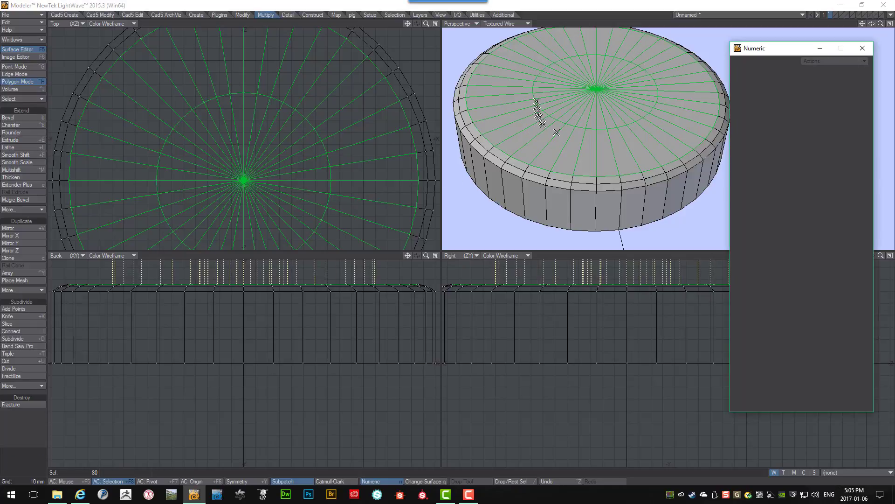
pyautogui.press('Down')
pyautogui.press('Down')
pyautogui.press('Down')
pyautogui.press('Down')
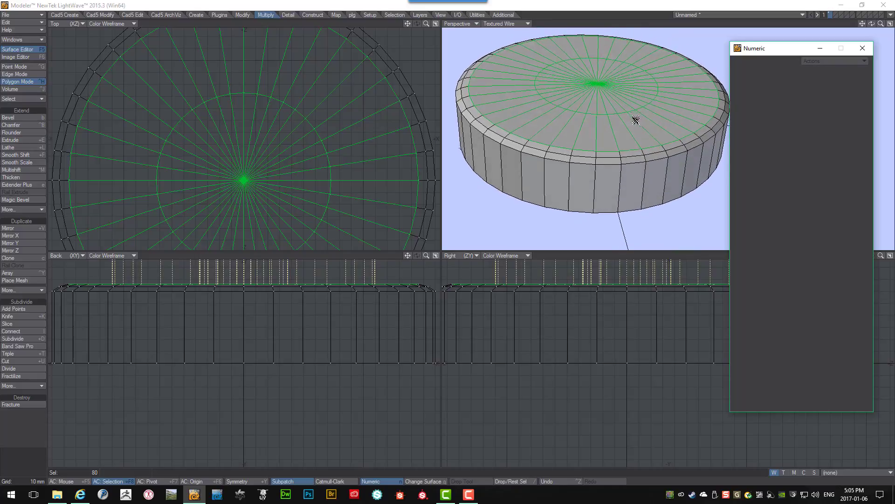
pyautogui.press('Down')
# Clear the top polygon selection, switch to edge selection and clear the selected ring of edges.
pyautogui.scroll(-4, 352, 139)
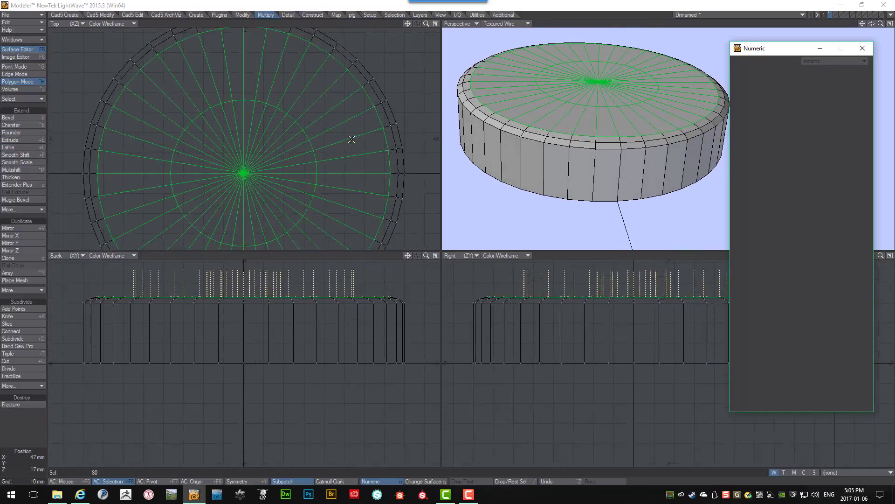
pyautogui.moveTo(342, 135)
pyautogui.mouseDown()
pyautogui.moveTo(339, 115)
pyautogui.moveTo(295, 76)
pyautogui.moveTo(219, 59)
pyautogui.moveTo(173, 83)
pyautogui.moveTo(156, 173)
pyautogui.moveTo(215, 217)
pyautogui.moveTo(292, 219)
pyautogui.moveTo(329, 154)
pyautogui.moveTo(367, 159)
pyautogui.mouseUp()
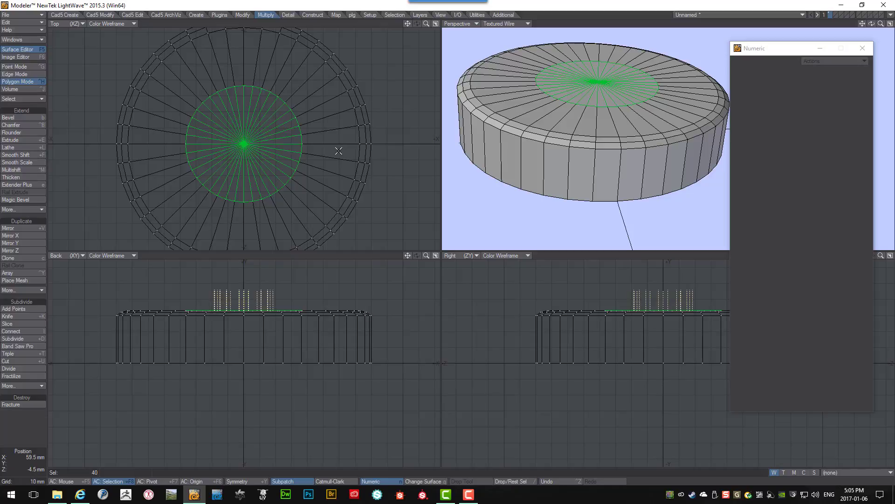
pyautogui.scroll(3, 247, 158)
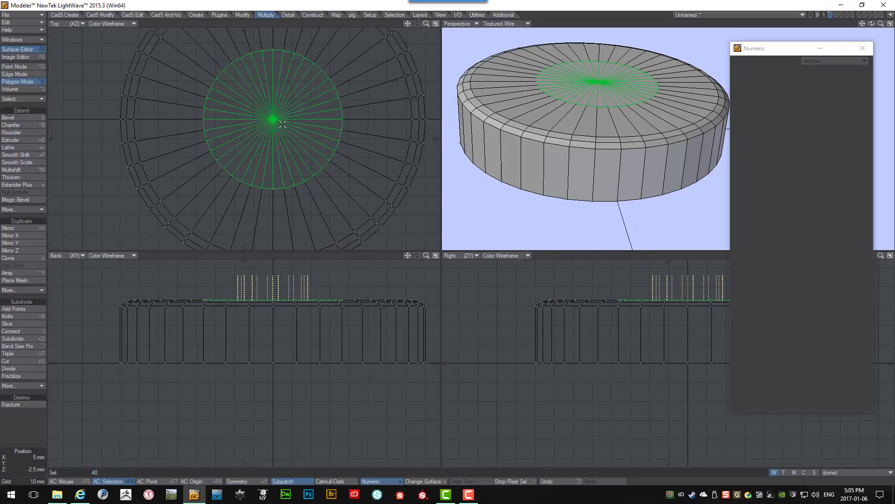
pyautogui.press('/')
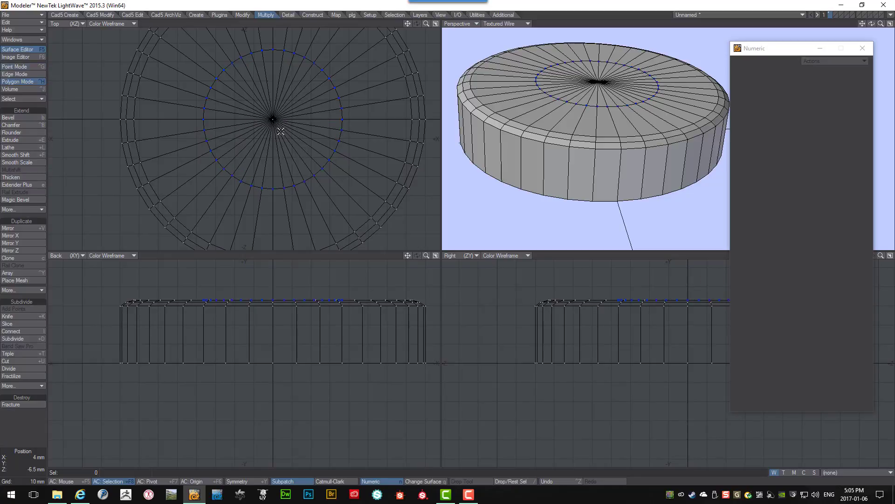
pyautogui.hotkey('ctrl', 'g')
pyautogui.press('space')
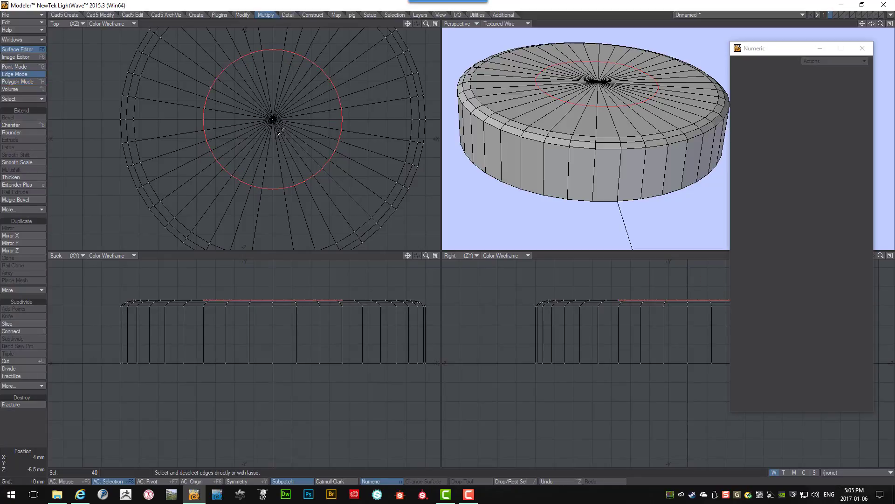
pyautogui.press('/')
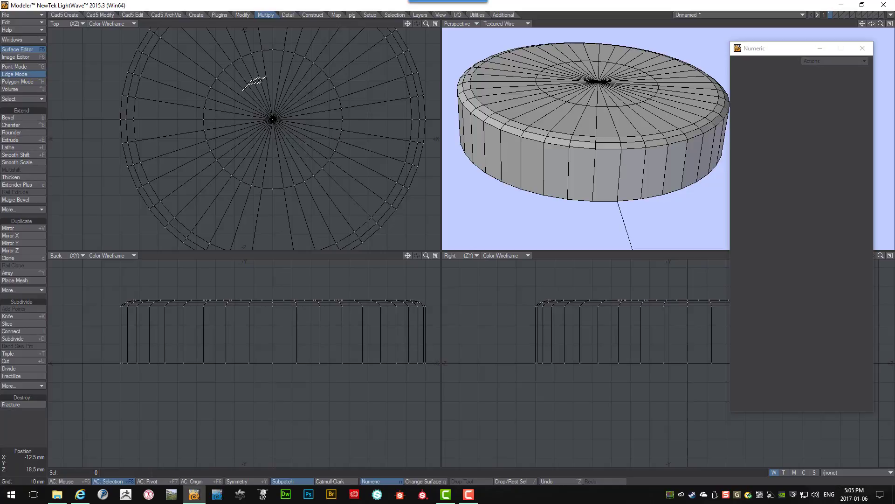
# Select every second radial edge inside the ring using Select Nth Pattern with n 2 and offset 1, and remove those edges.
pyautogui.moveTo(233, 103)
pyautogui.mouseDown()
pyautogui.moveTo(226, 132)
pyautogui.moveTo(244, 143)
pyautogui.moveTo(296, 139)
pyautogui.moveTo(300, 81)
pyautogui.moveTo(265, 72)
pyautogui.moveTo(236, 78)
pyautogui.moveTo(226, 93)
pyautogui.mouseUp()
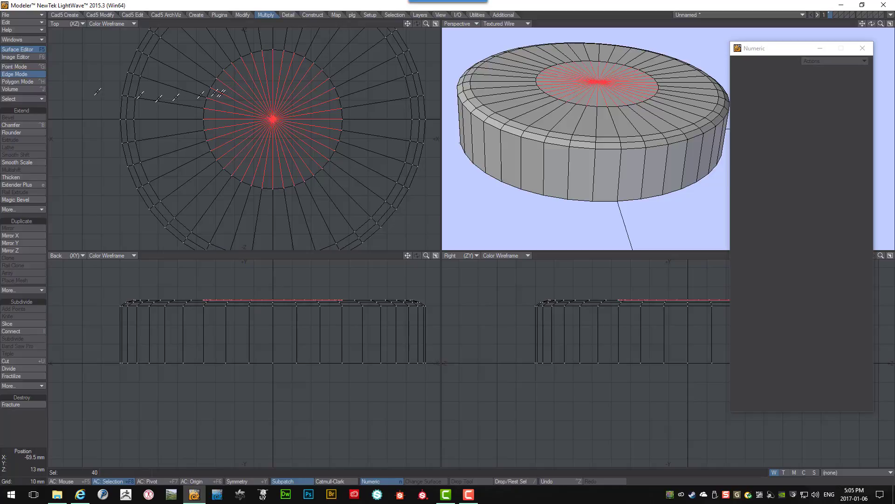
pyautogui.click(23, 99)
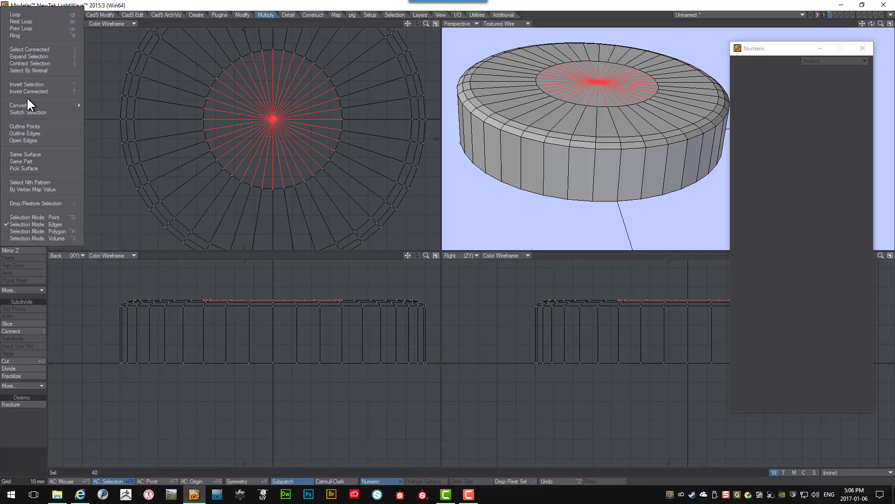
pyautogui.click(32, 182)
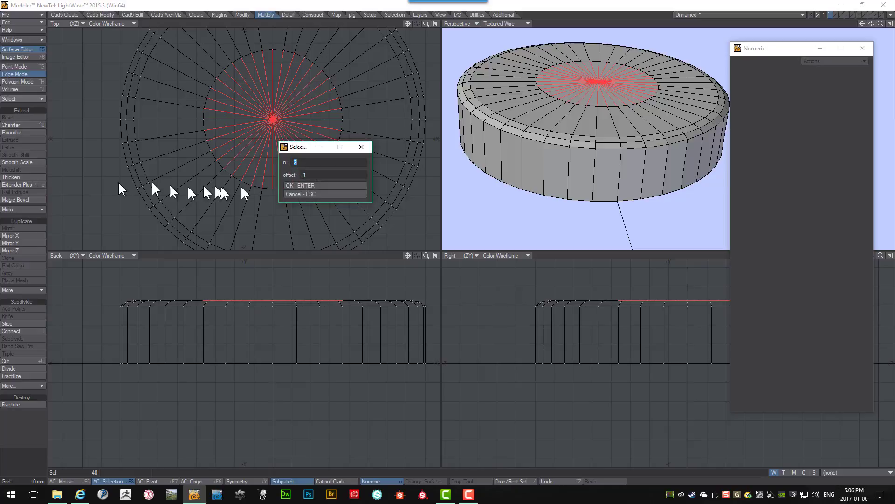
pyautogui.click(313, 185)
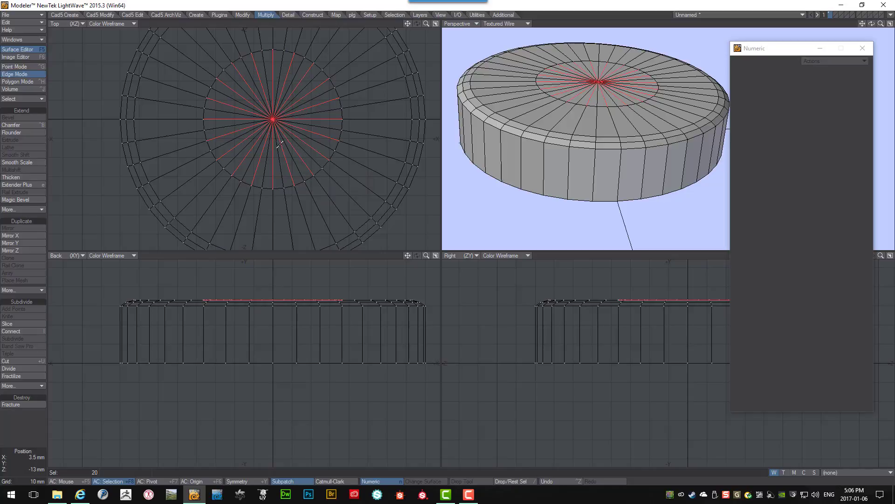
pyautogui.press('/')
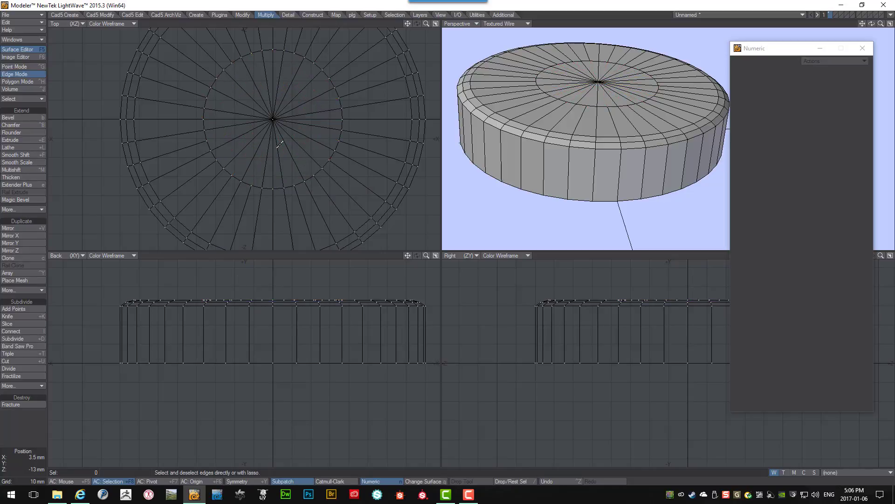
# Return to polygon selection with nothing selected and show the Polygon Statistics for the whole mesh.
pyautogui.scroll(-1, 280, 144)
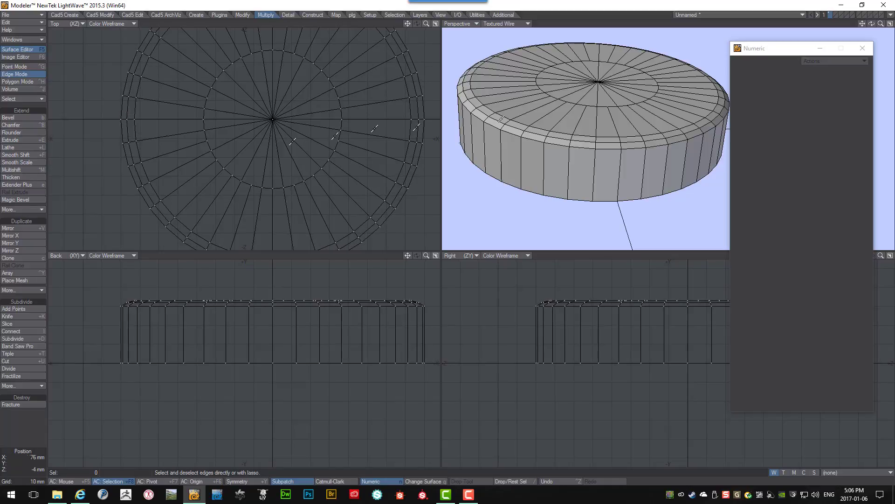
pyautogui.keyDown('alt'); pyautogui.moveTo(567, 89); pyautogui.dragTo(531, 111); pyautogui.keyUp('alt')
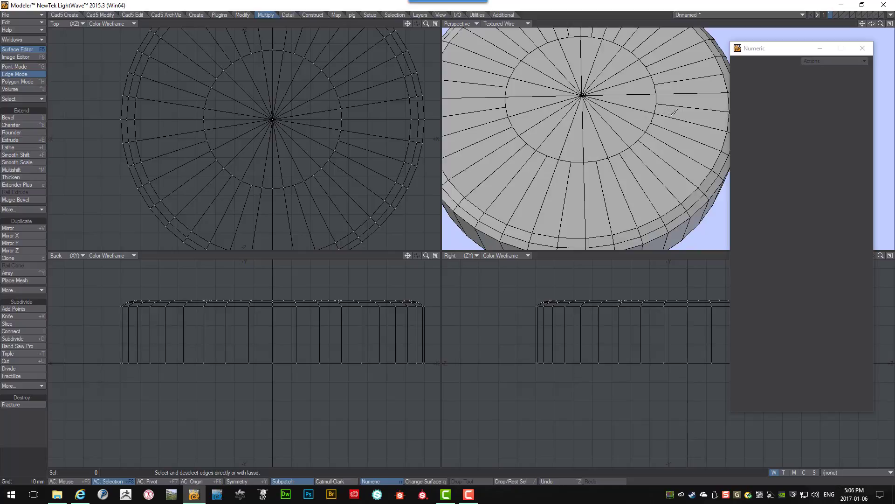
pyautogui.hotkey('ctrl', 'h')
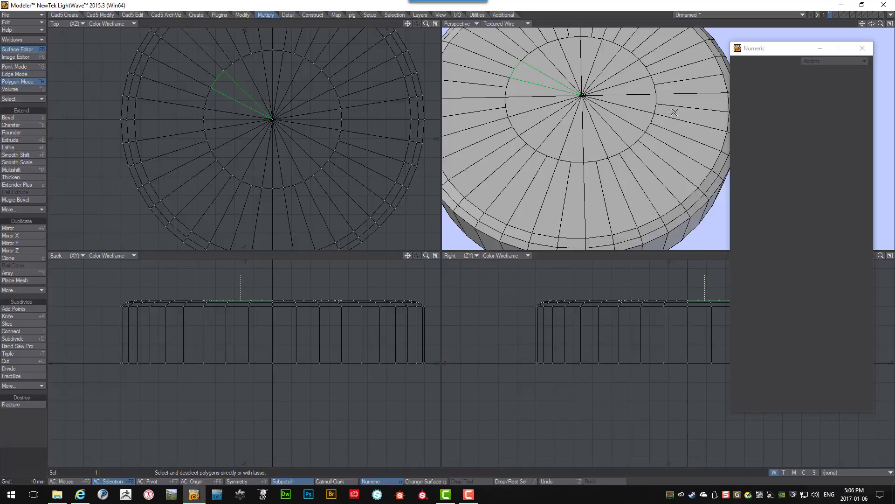
pyautogui.press('/')
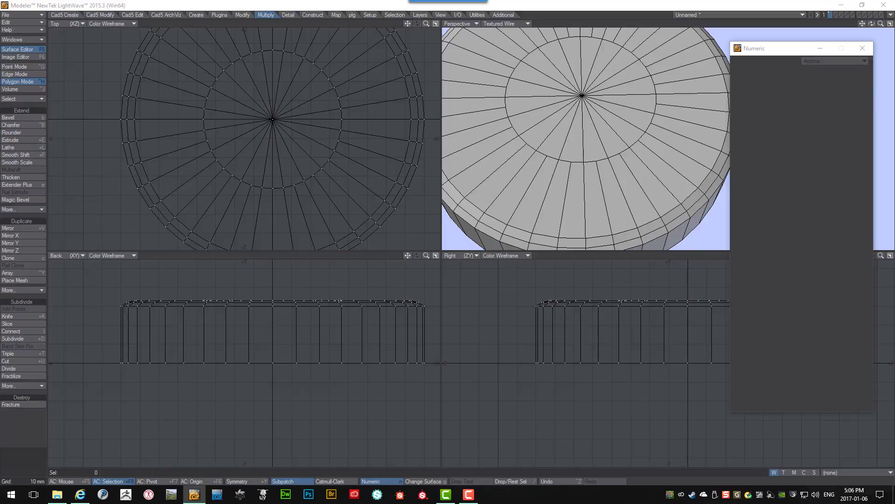
pyautogui.press('w')
pyautogui.moveTo(555, 127); pyautogui.dragTo(609, 200)
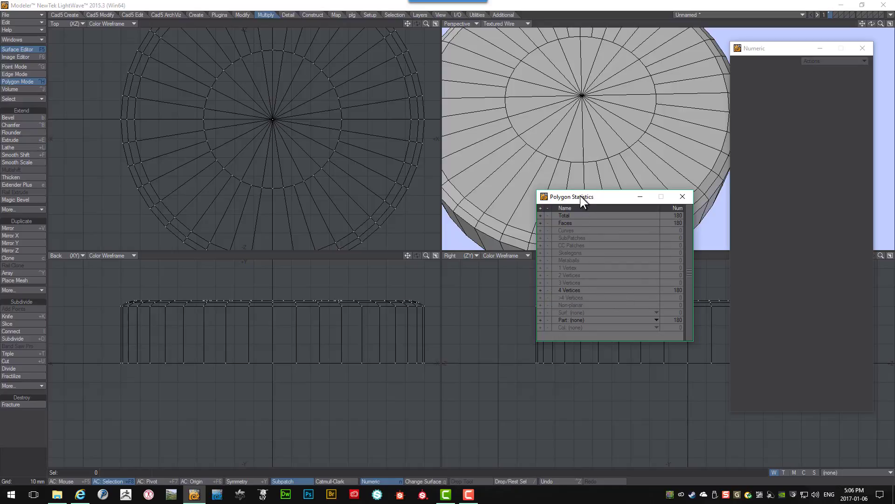
pyautogui.moveTo(580, 196); pyautogui.dragTo(600, 167)
# Select the complete loop of vertical side polygons around the disc, starting from two neighbouring ones.
pyautogui.keyDown('alt'); pyautogui.moveTo(589, 110); pyautogui.dragTo(606, 96); pyautogui.keyUp('alt')
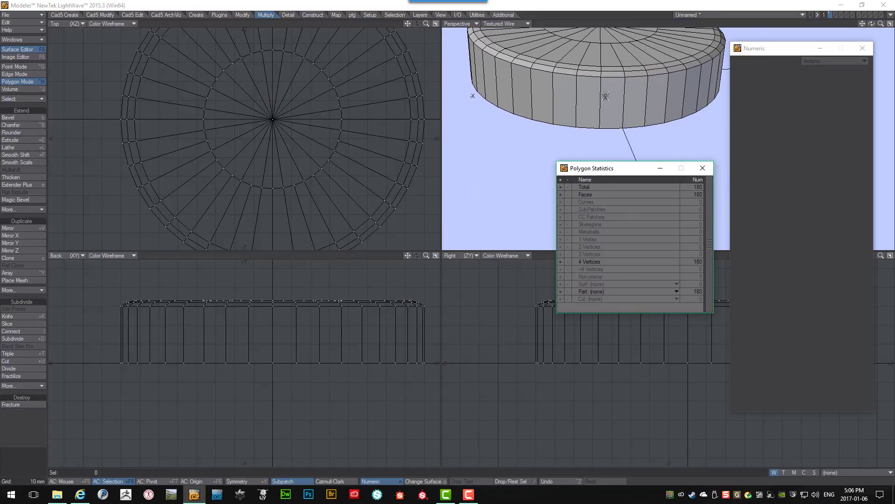
pyautogui.click(550, 99)
pyautogui.click(565, 100)
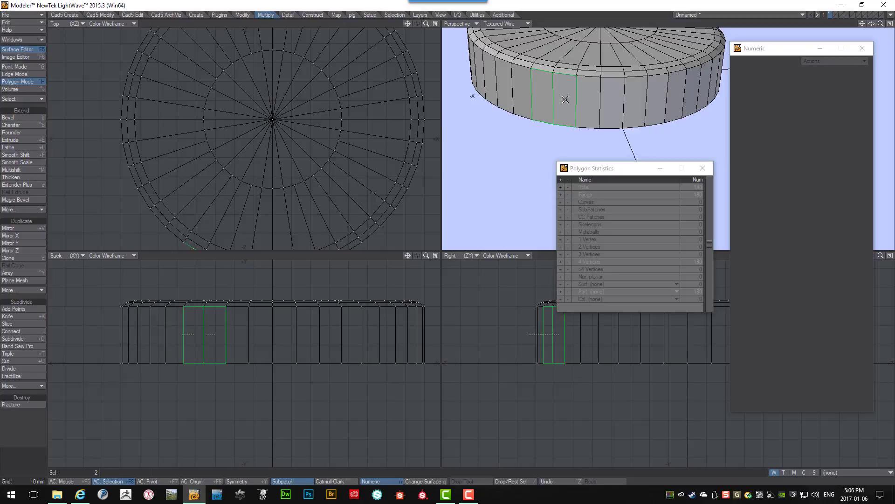
pyautogui.press('l')
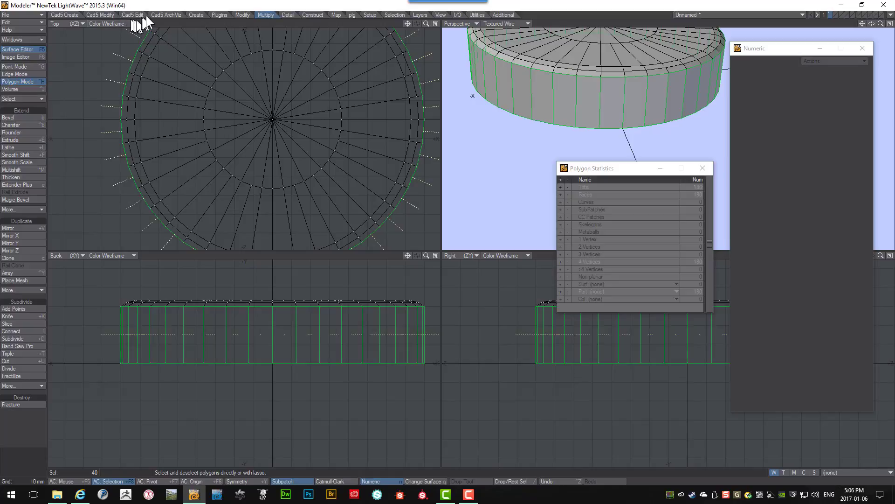
# Start Engraver on the selected side polygons and look through the shapes in the HR3_Profiles library.
pyautogui.click(162, 15)
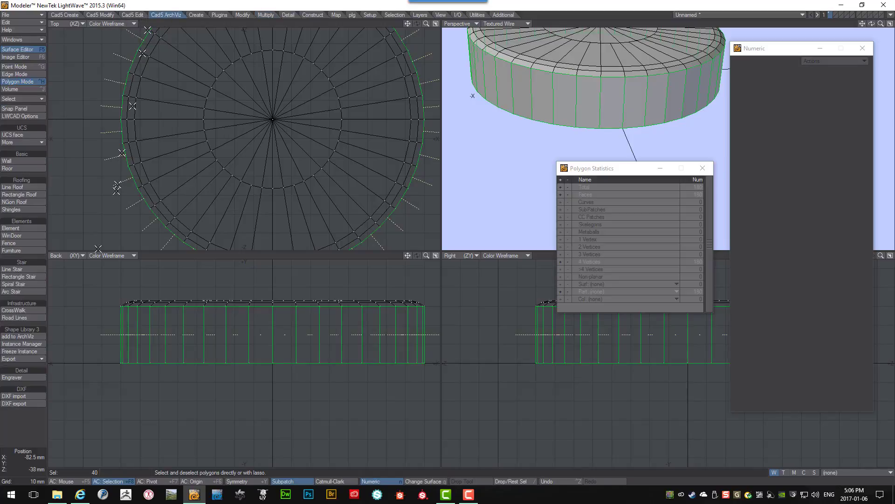
pyautogui.click(24, 376)
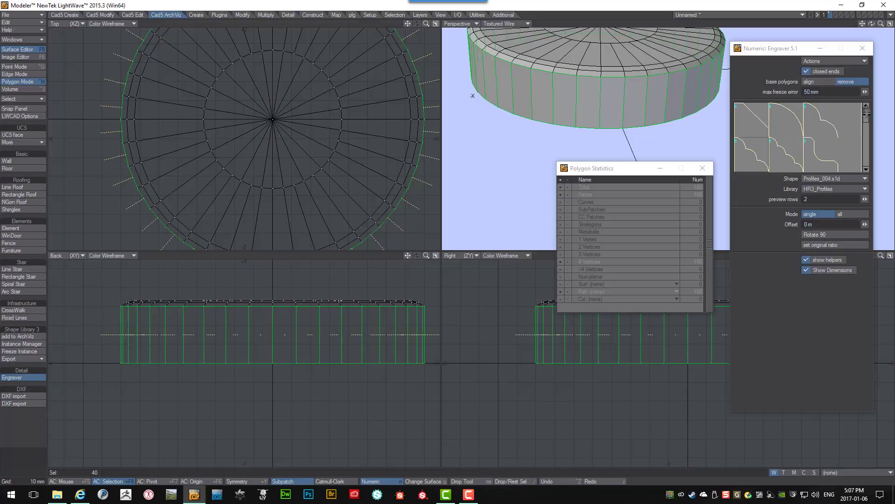
pyautogui.click(866, 169)
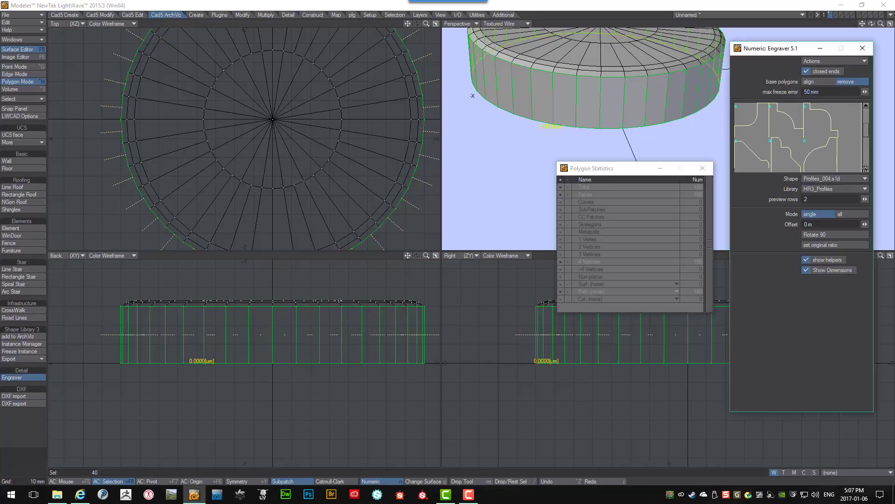
pyautogui.click(866, 168)
pyautogui.click(866, 168)
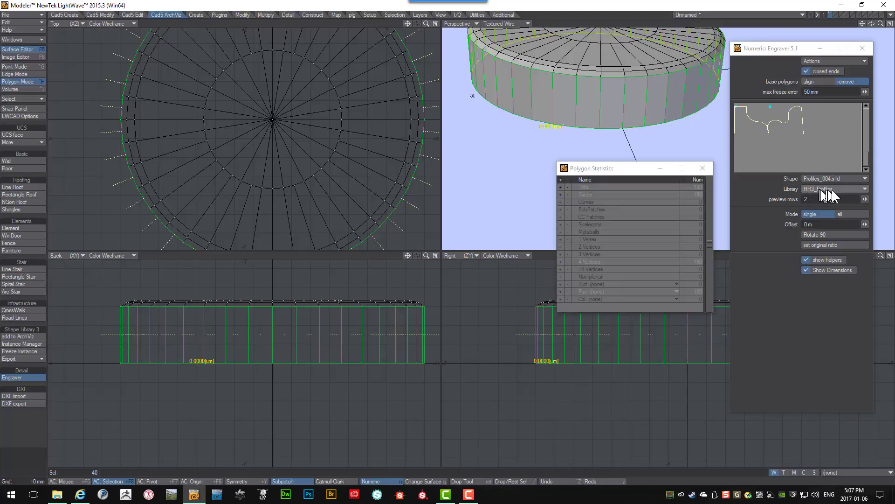
# Browse the Molding libraries and choose the molding_03.s1d shape from Molding 3 for the engraving.
pyautogui.click(864, 189)
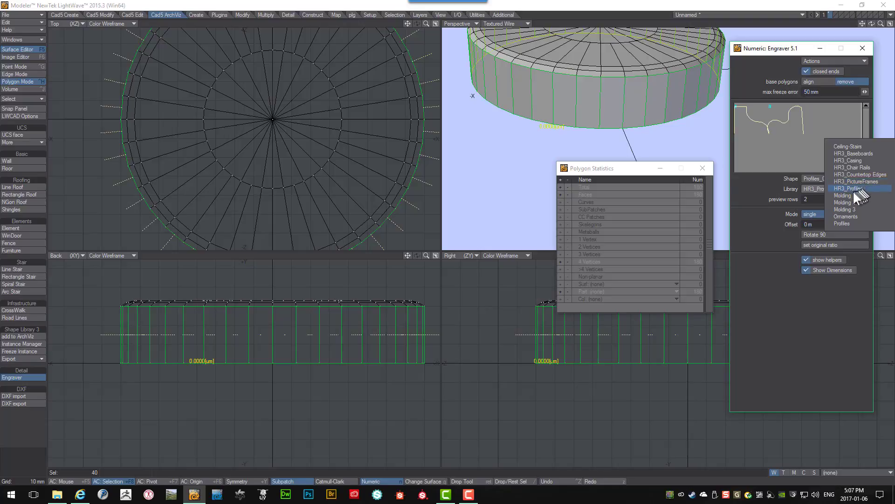
pyautogui.click(851, 195)
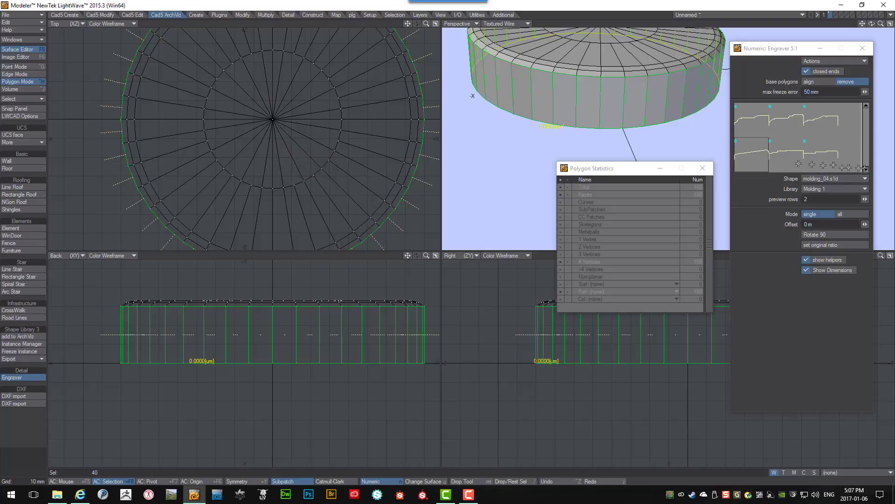
pyautogui.click(831, 186)
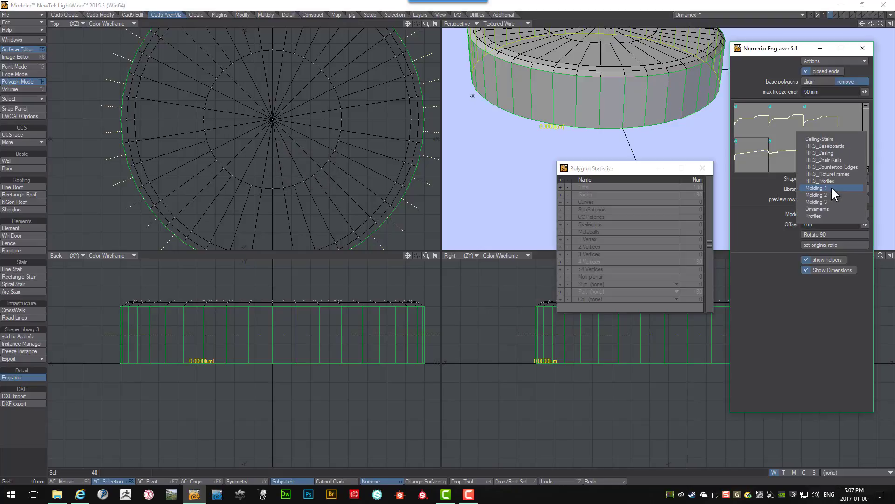
pyautogui.click(833, 195)
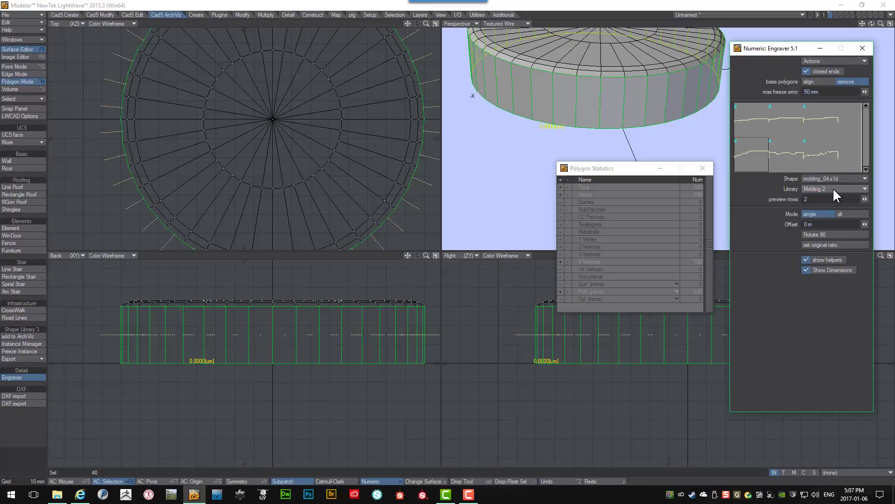
pyautogui.click(833, 188)
pyautogui.click(833, 193)
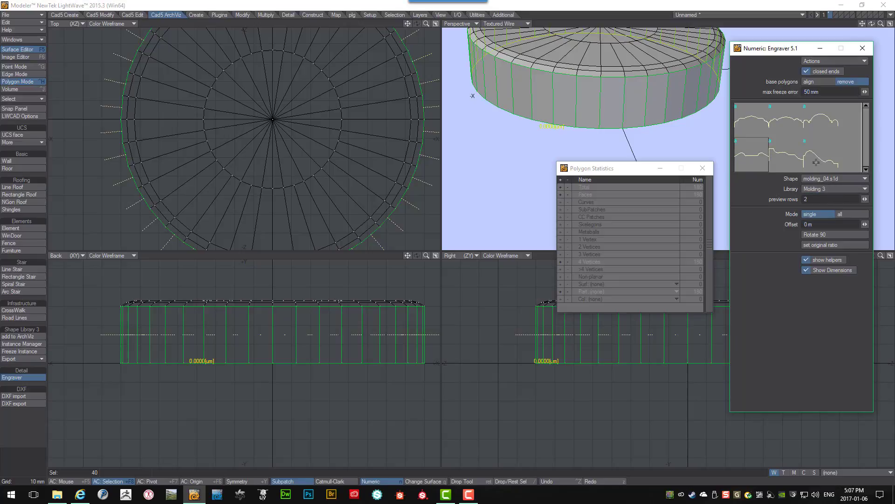
pyautogui.click(821, 121)
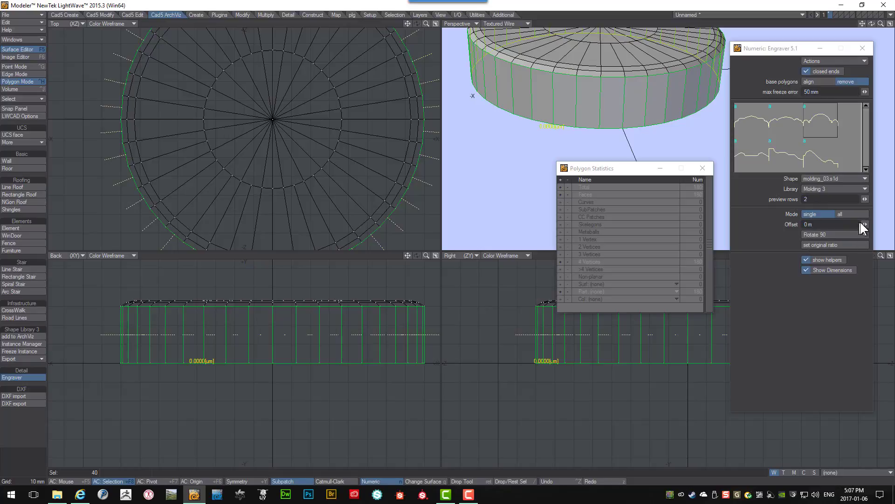
# Set the engraving offset to 7 mm and finish the Engraver on the disc's side.
pyautogui.moveTo(863, 221); pyautogui.dragTo(874, 221)
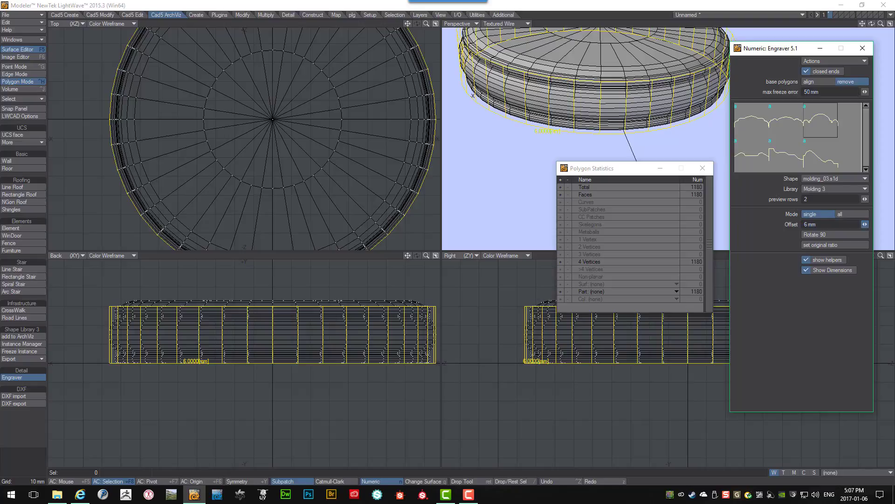
pyautogui.moveTo(875, 221); pyautogui.dragTo(876, 221)
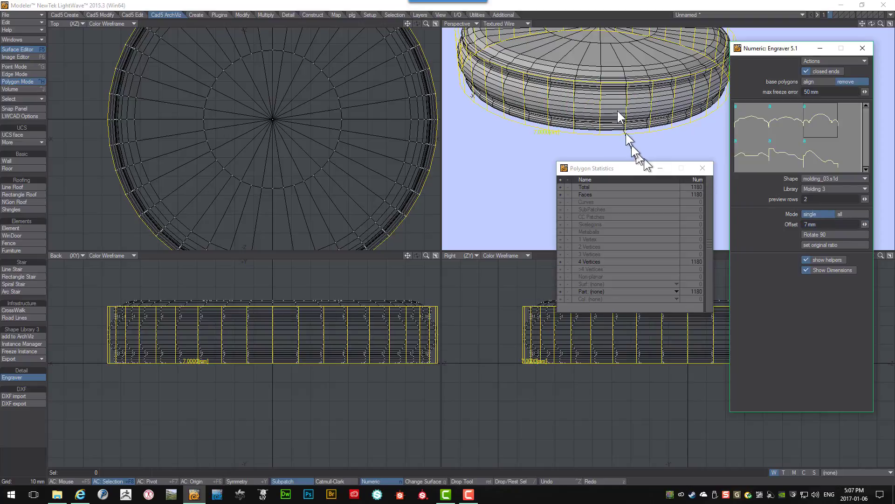
pyautogui.keyDown('alt'); pyautogui.moveTo(637, 93); pyautogui.dragTo(642, 92); pyautogui.keyUp('alt')
pyautogui.press('space')
# Select all the polygons inside the inner ring at the centre of the disc's top.
pyautogui.moveTo(642, 169); pyautogui.dragTo(646, 213)
pyautogui.keyDown('ctrl'); pyautogui.keyDown('alt'); pyautogui.moveTo(579, 153); pyautogui.dragTo(580, 153); pyautogui.keyUp('alt'); pyautogui.keyUp('ctrl')
pyautogui.keyDown('alt'); pyautogui.keyDown('shift'); pyautogui.moveTo(579, 153); pyautogui.dragTo(579, 152); pyautogui.keyUp('shift'); pyautogui.keyUp('alt')
pyautogui.moveTo(567, 119)
pyautogui.mouseDown()
pyautogui.moveTo(548, 114)
pyautogui.moveTo(564, 132)
pyautogui.moveTo(607, 129)
pyautogui.moveTo(627, 99)
pyautogui.moveTo(583, 90)
pyautogui.moveTo(567, 113)
pyautogui.mouseUp()
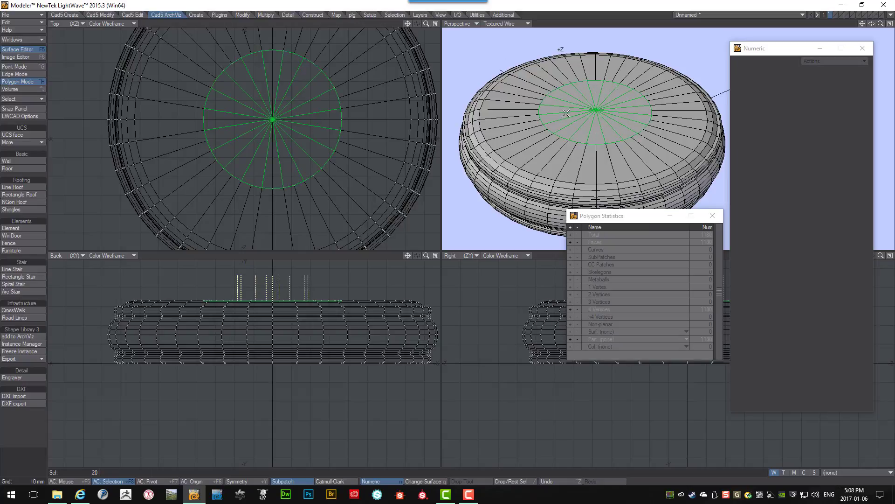
# Expand the selection outward by two rings and assign the selected polygons a surface named "top".
pyautogui.hotkey('shift', ']')
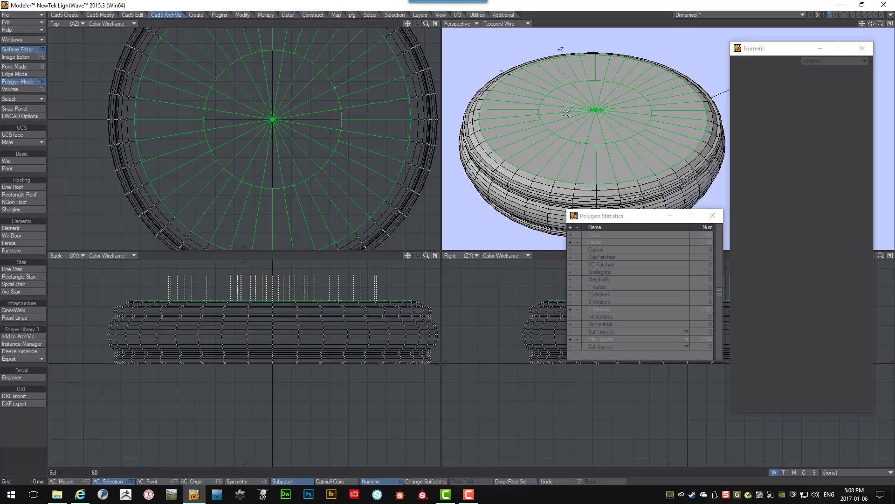
pyautogui.hotkey('shift', ']')
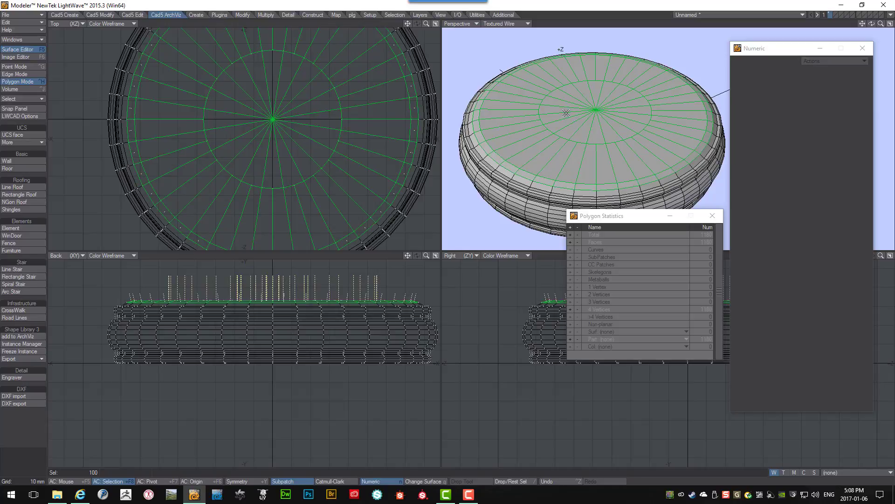
pyautogui.press('q')
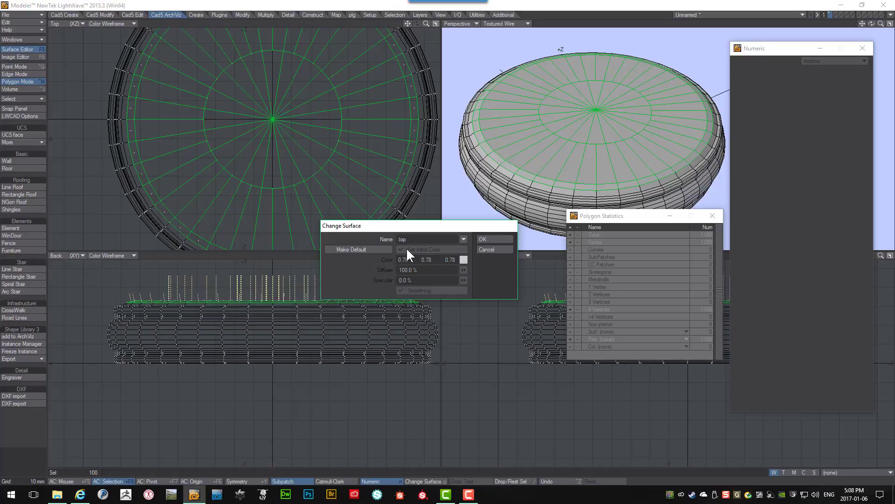
pyautogui.click(484, 239)
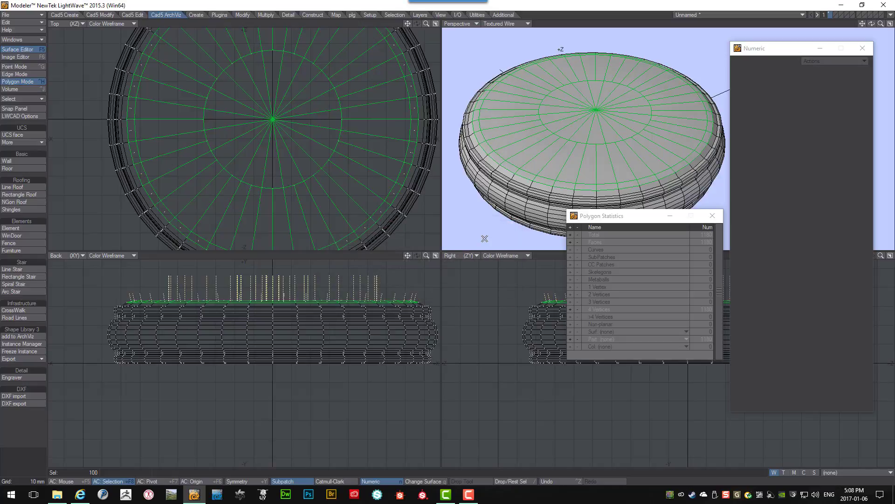
# Invert the selection, assign the disc's remaining polygons a surface named "sides", and deselect them.
pyautogui.press('\\')
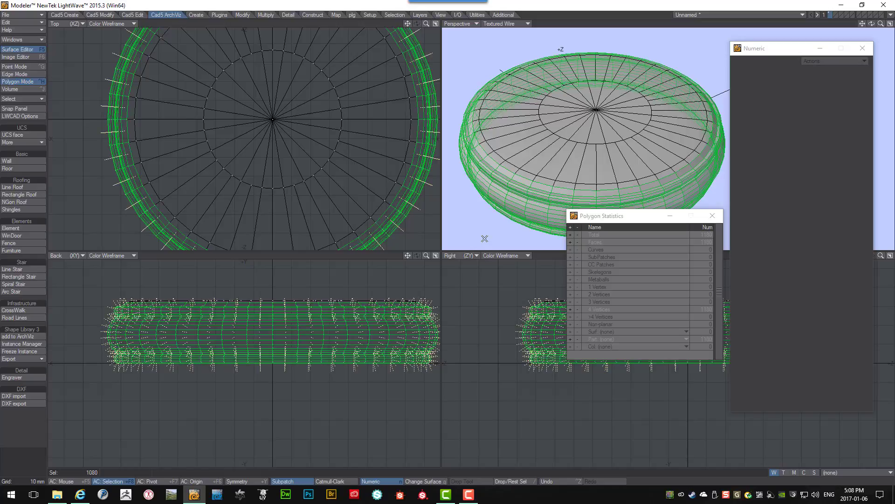
pyautogui.write('q')
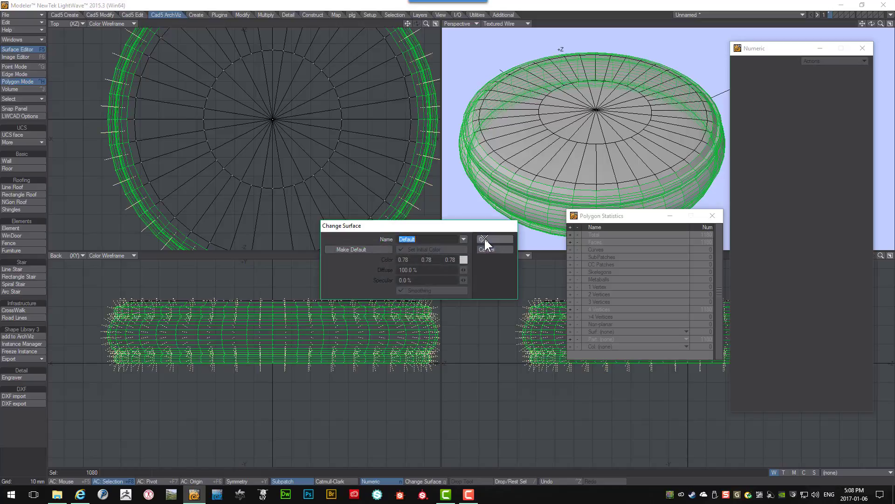
pyautogui.write('sides')
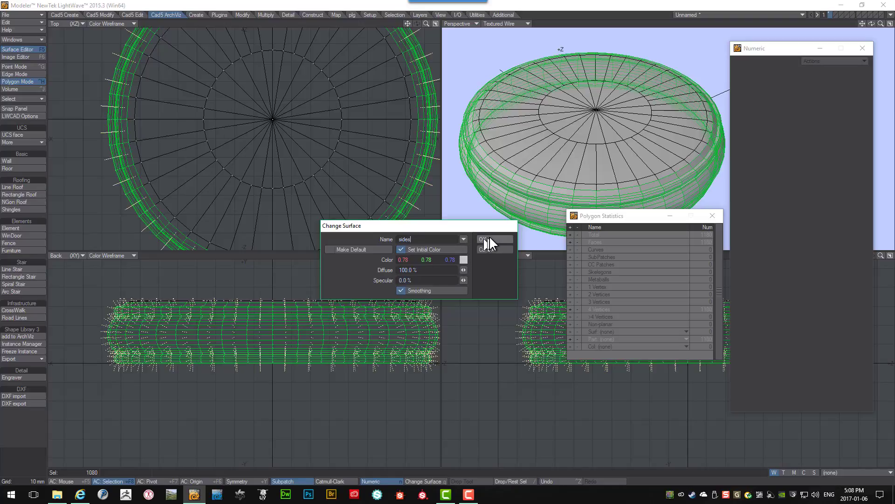
pyautogui.click(489, 238)
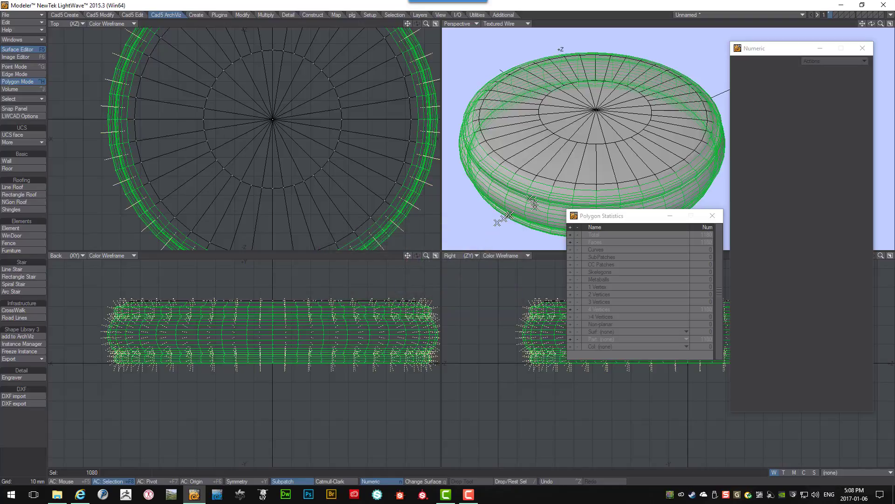
pyautogui.press('/')
# Start saving the object and create a new folder named "displays" inside the Renders folder.
pyautogui.keyDown('alt'); pyautogui.moveTo(550, 156); pyautogui.dragTo(553, 136); pyautogui.keyUp('alt')
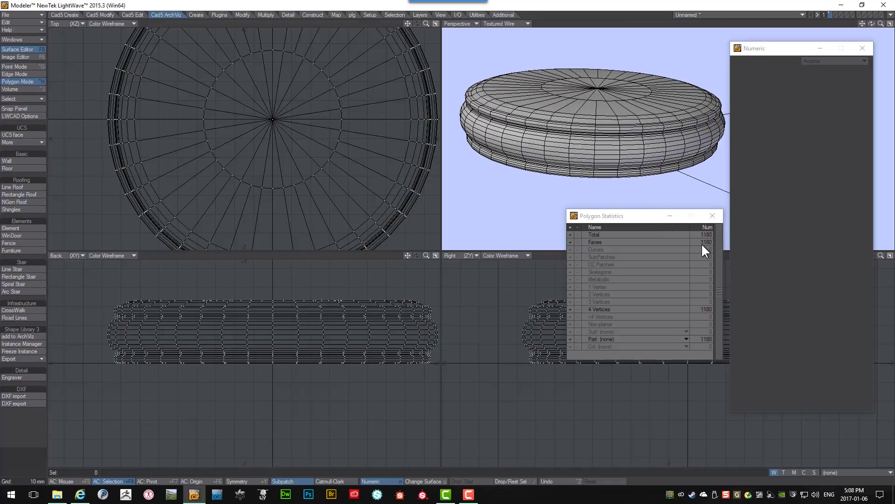
pyautogui.keyDown('alt'); pyautogui.moveTo(635, 105); pyautogui.dragTo(634, 127); pyautogui.keyUp('alt')
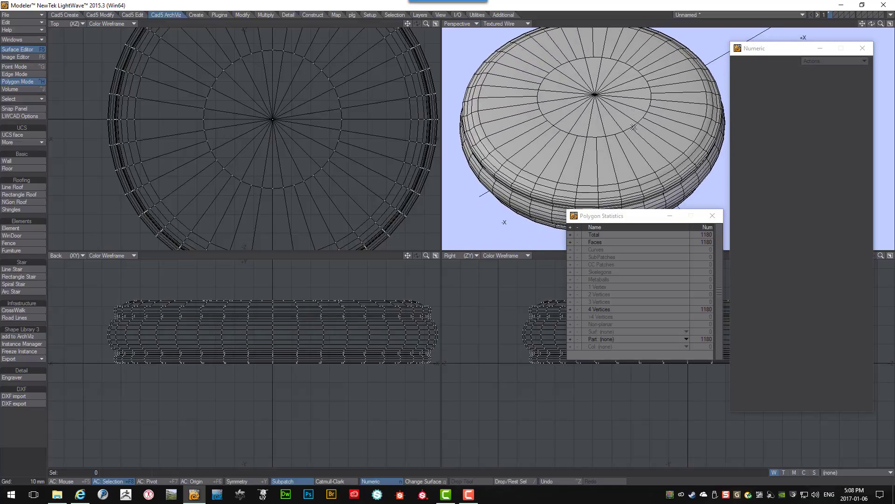
pyautogui.press('s')
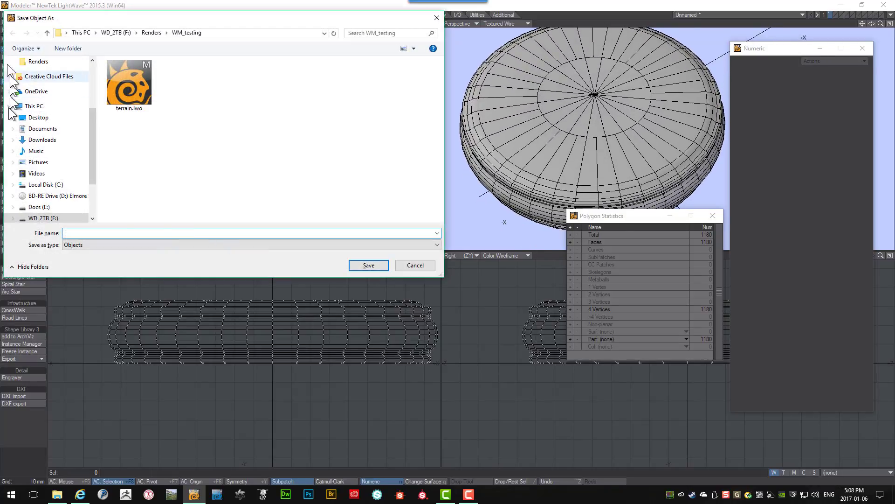
pyautogui.click(149, 32)
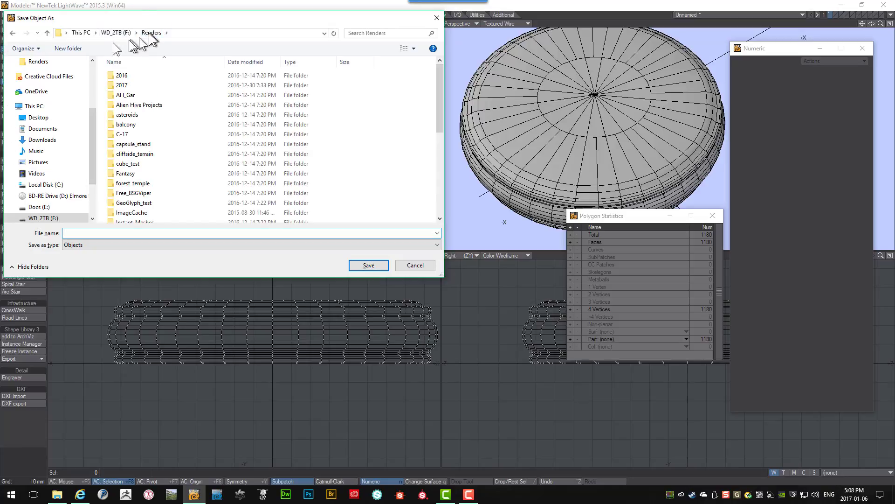
pyautogui.click(67, 48)
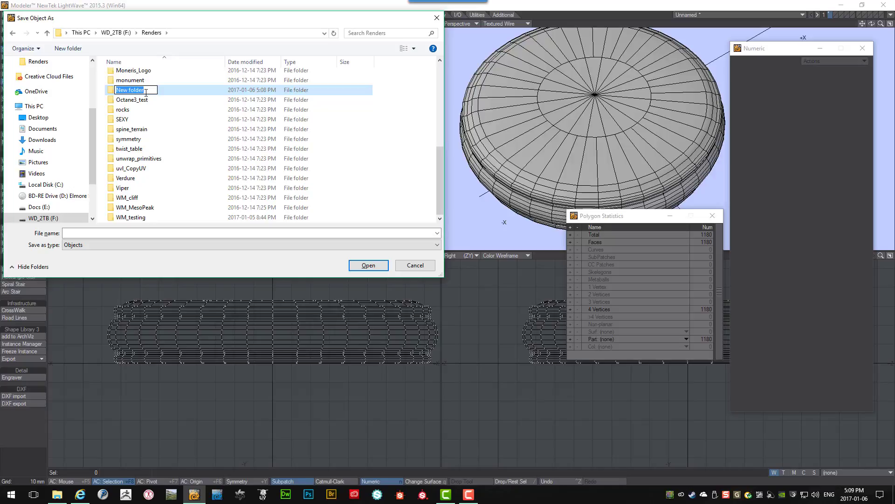
pyautogui.write('displays')
pyautogui.press('Return')
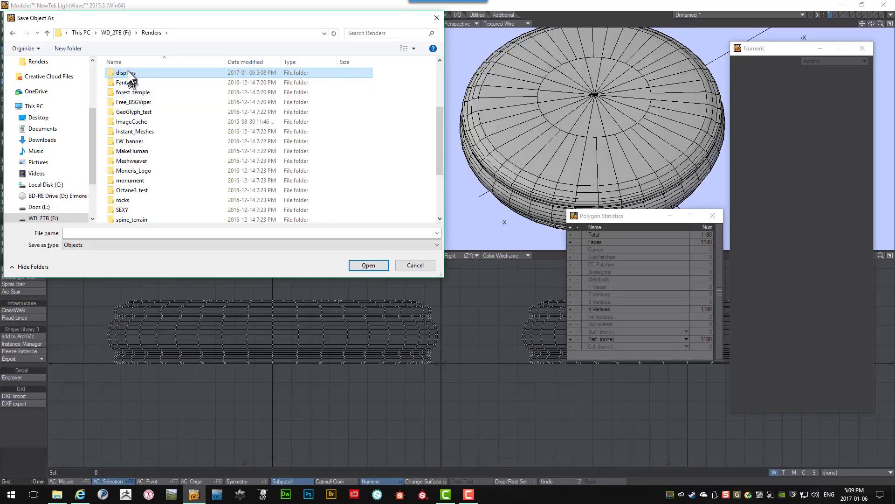
# Save the object as display_01 in the displays folder.
pyautogui.doubleClick(127, 72)
pyautogui.click(126, 232)
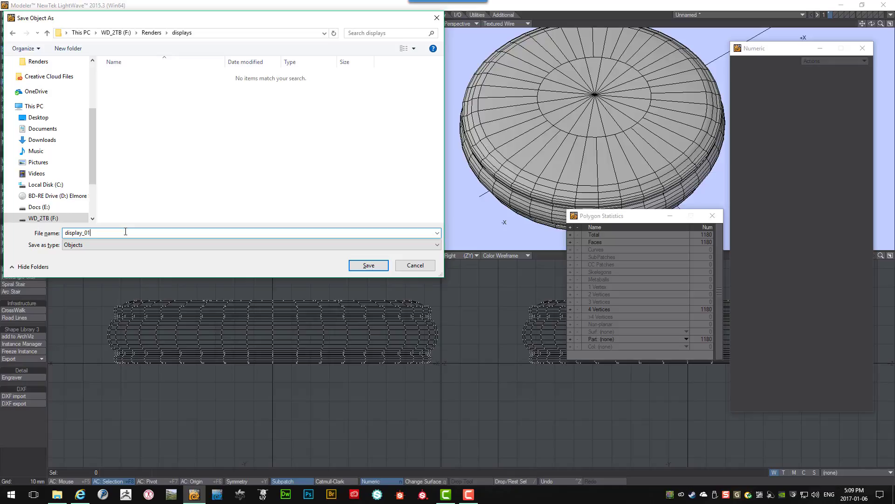
pyautogui.press('Return')
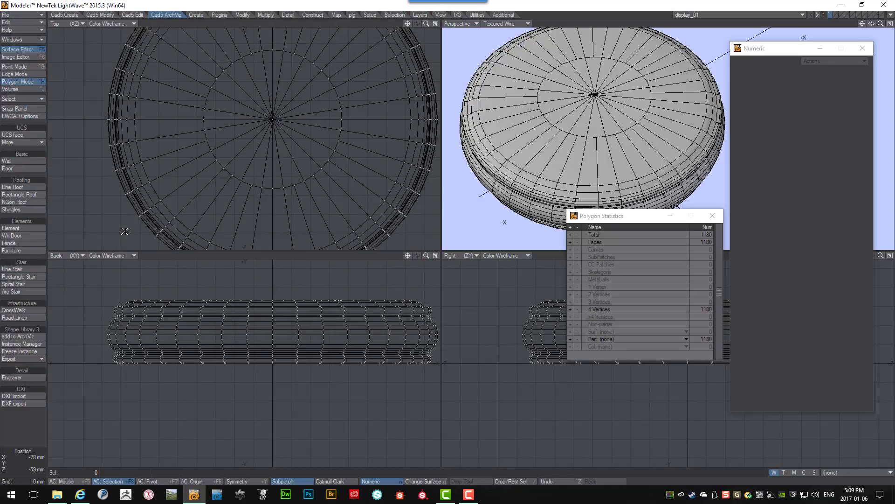
# Export the disc in OBJ format as display_01.obj in the displays folder.
pyautogui.keyDown('alt'); pyautogui.moveTo(570, 153); pyautogui.dragTo(600, 89); pyautogui.keyUp('alt')
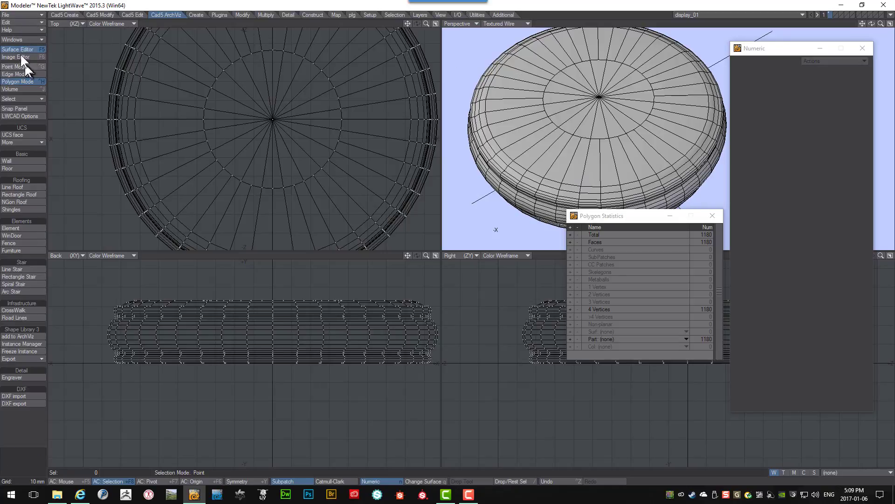
pyautogui.click(23, 14)
pyautogui.moveTo(36, 108)
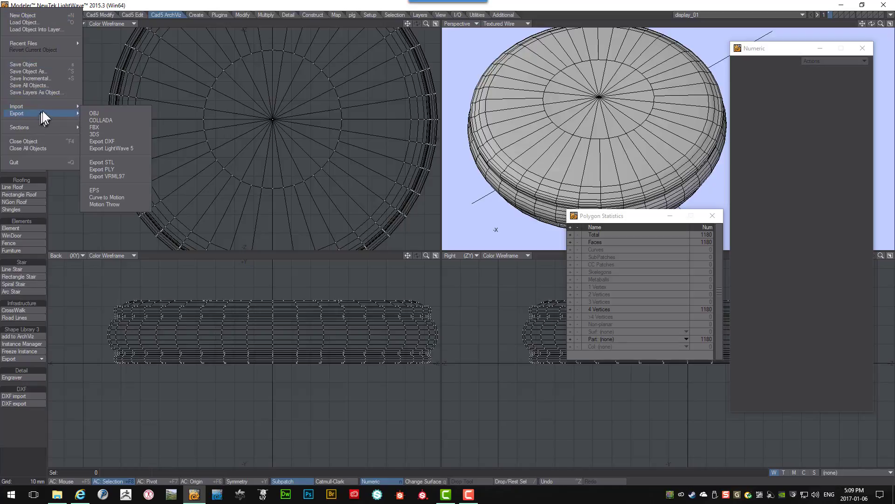
pyautogui.click(94, 112)
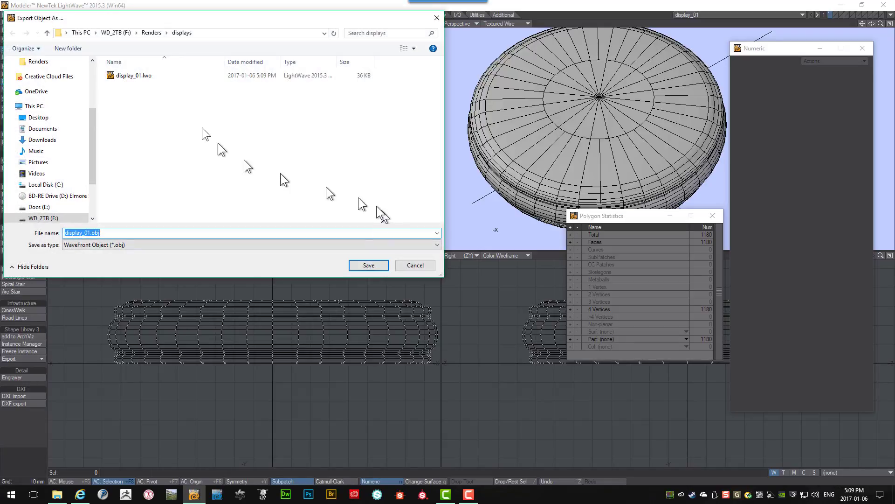
pyautogui.click(368, 265)
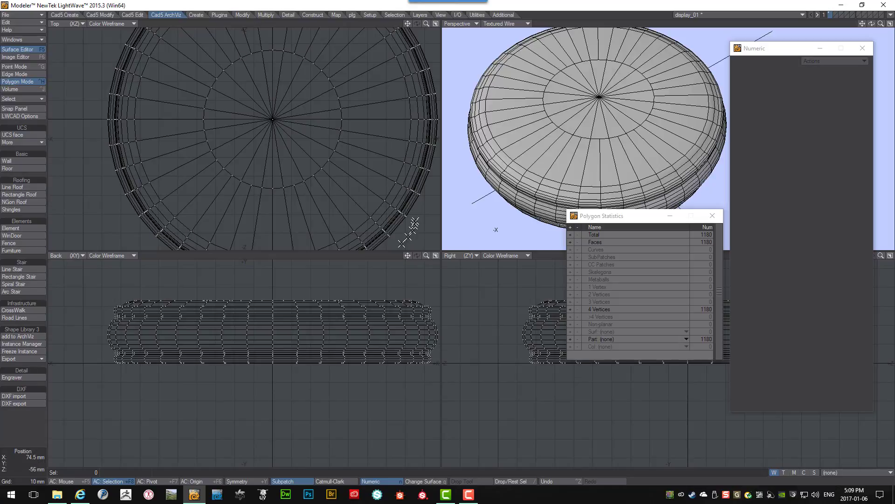
# Close the display_01 object without saving its changes.
pyautogui.click(12, 15)
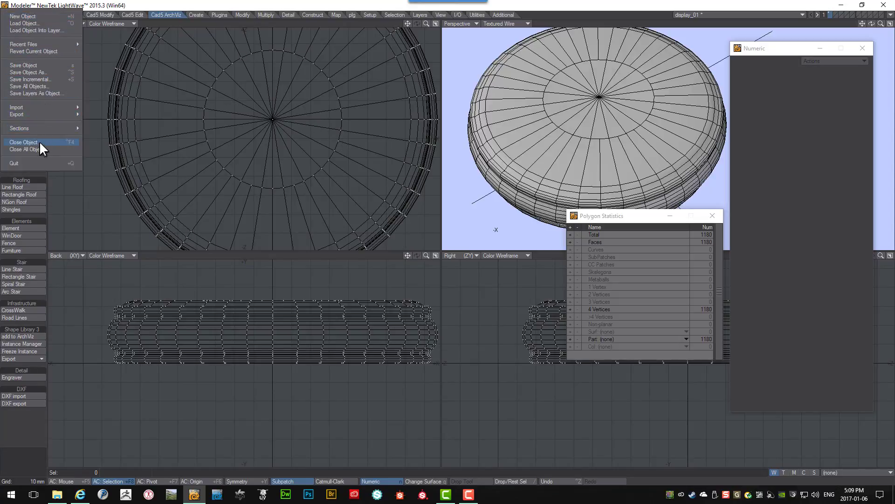
pyautogui.click(40, 141)
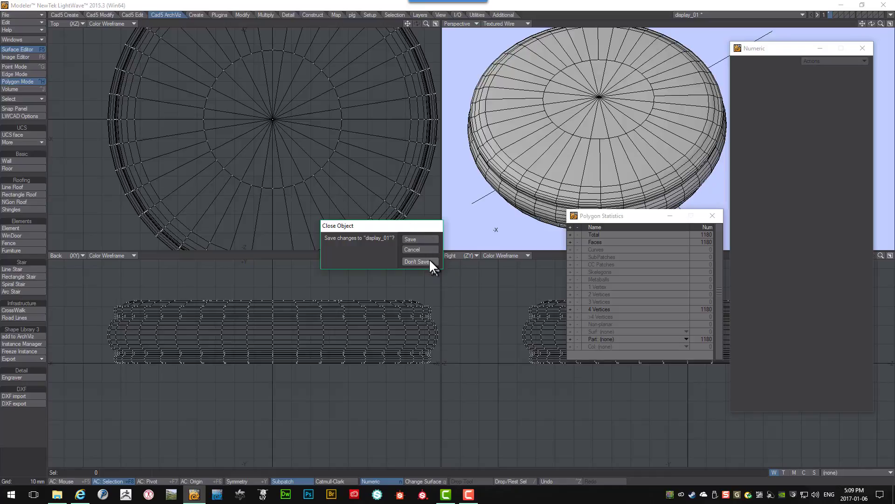
pyautogui.click(417, 261)
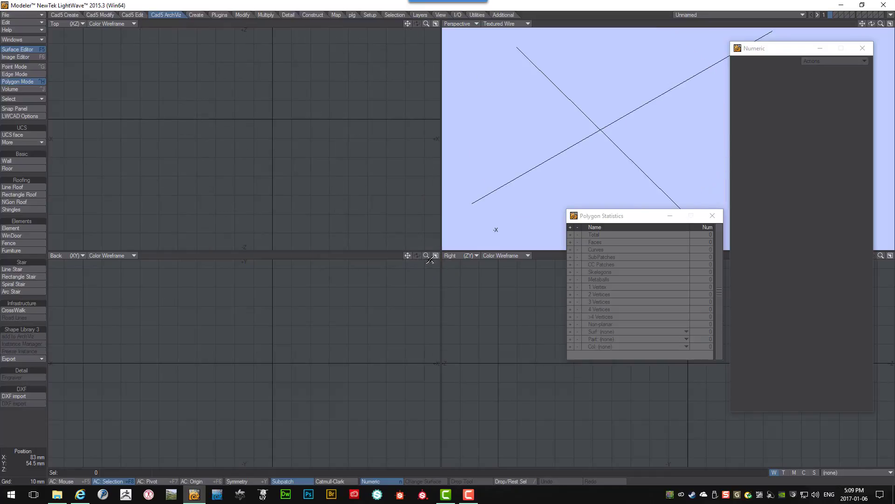
# Switch to UVLayout and load display_01.obj from the displays folder with Type set to Poly and UVs set to New.
pyautogui.click(263, 495)
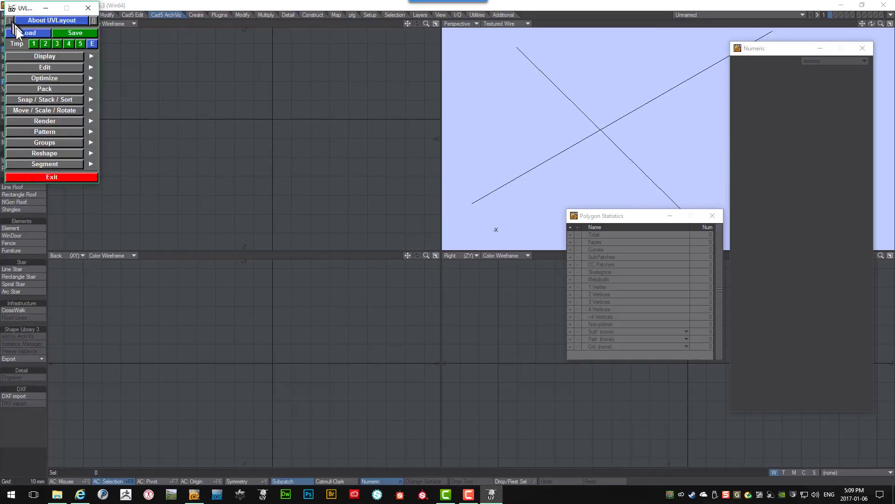
pyautogui.click(18, 32)
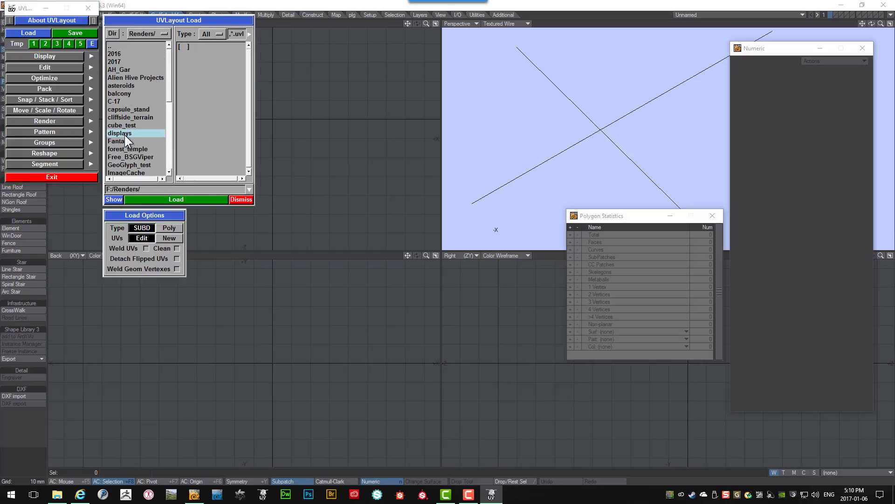
pyautogui.click(120, 134)
pyautogui.click(206, 46)
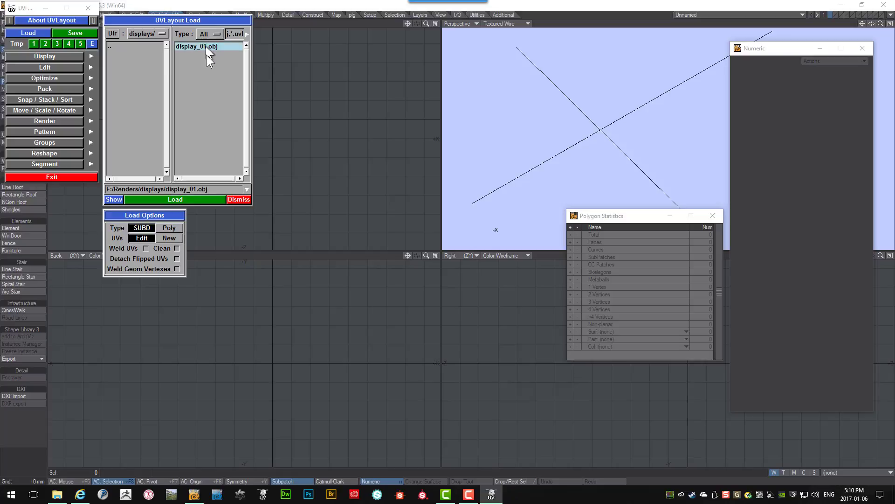
pyautogui.click(172, 226)
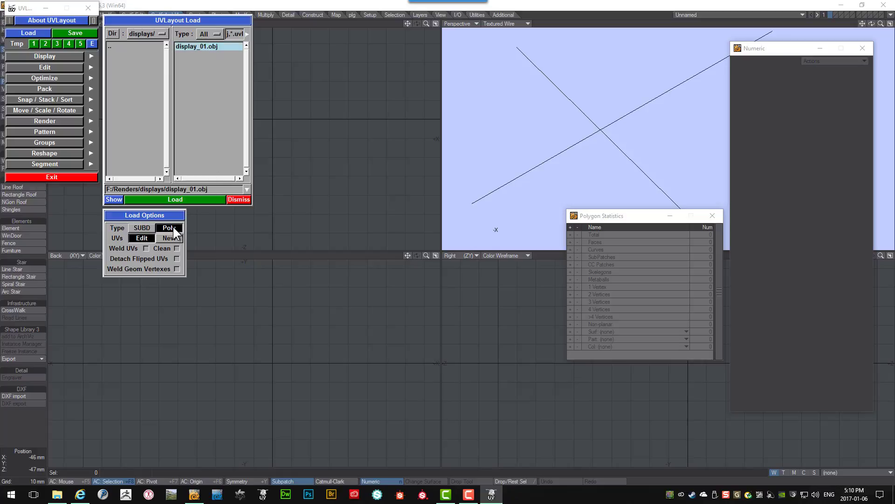
pyautogui.click(170, 238)
pyautogui.click(190, 196)
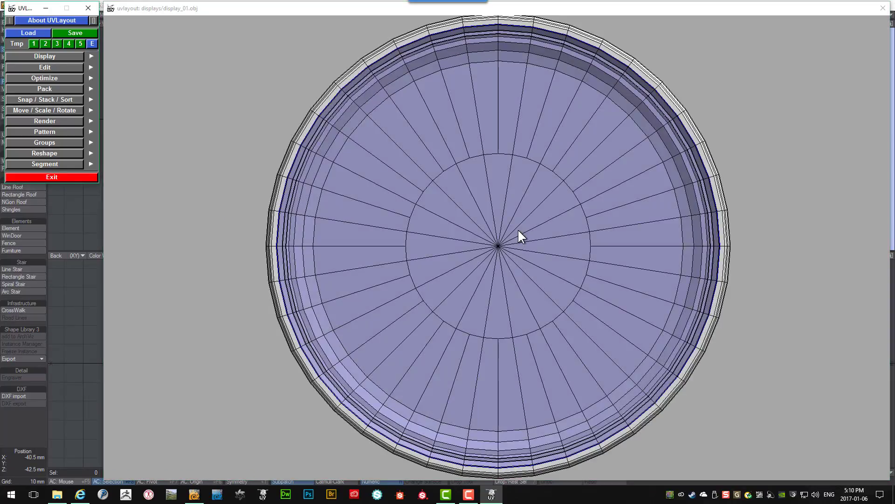
# Cut the disc along the edge loop just outside its flat top, then detach the round top from the sides and drop it.
pyautogui.moveTo(516, 147); pyautogui.dragTo(516, 261)
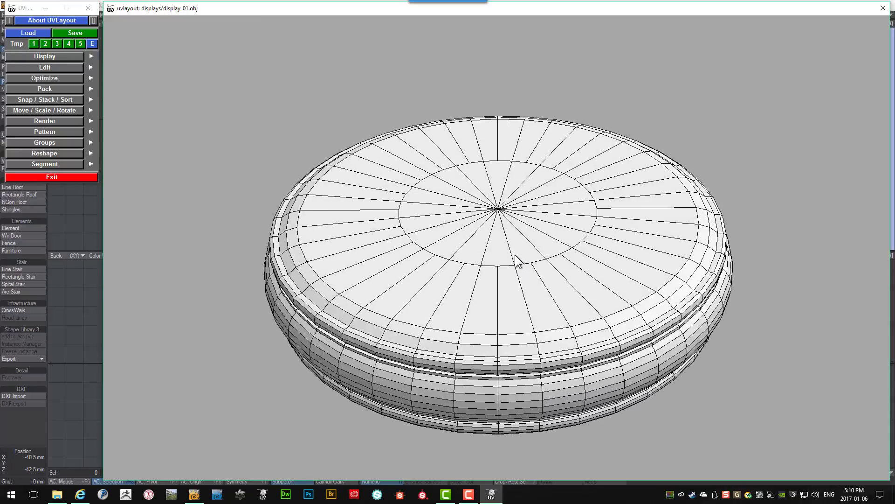
pyautogui.scroll(-1, 515, 254)
pyautogui.moveTo(515, 254); pyautogui.dragTo(542, 252)
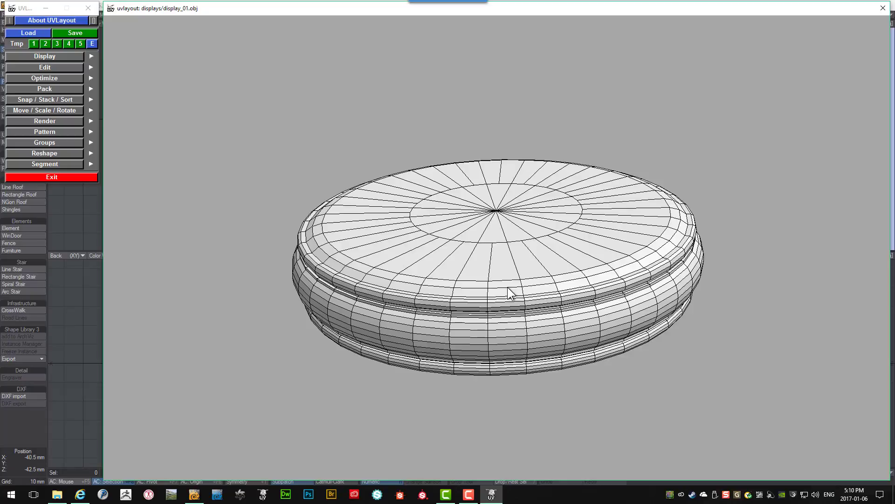
pyautogui.press('c')
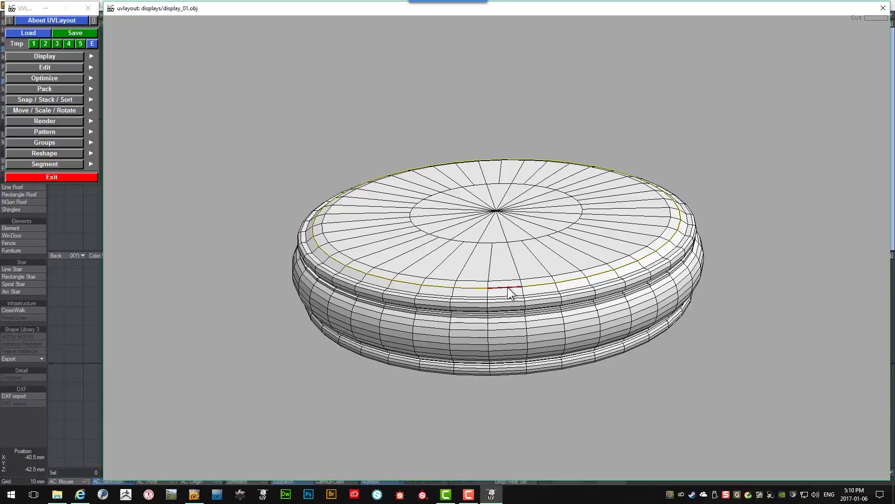
pyautogui.press('Return')
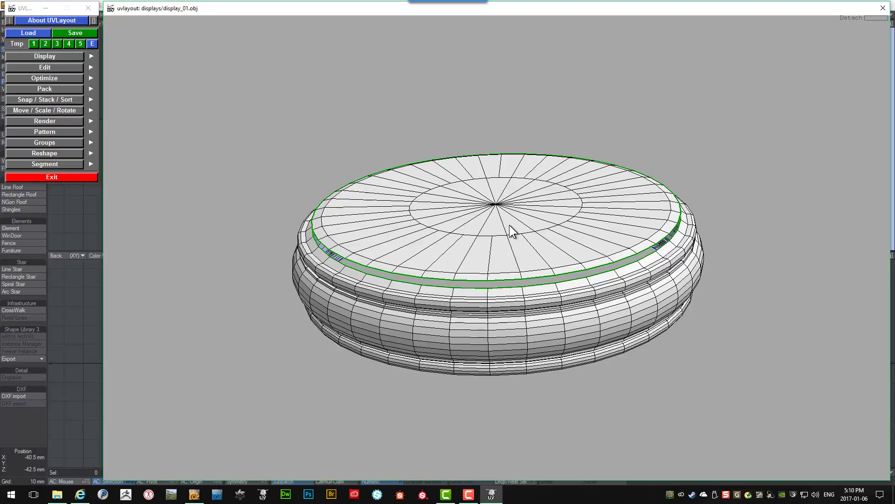
pyautogui.press('d')
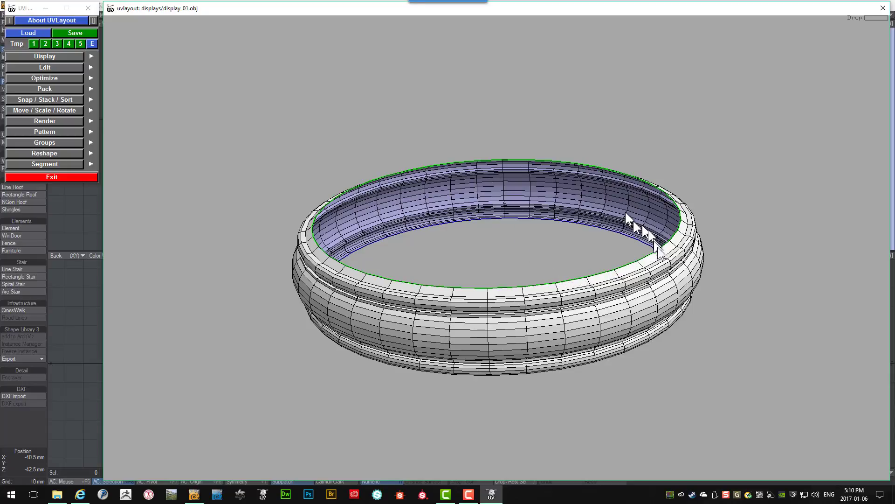
pyautogui.moveTo(658, 262); pyautogui.dragTo(614, 241)
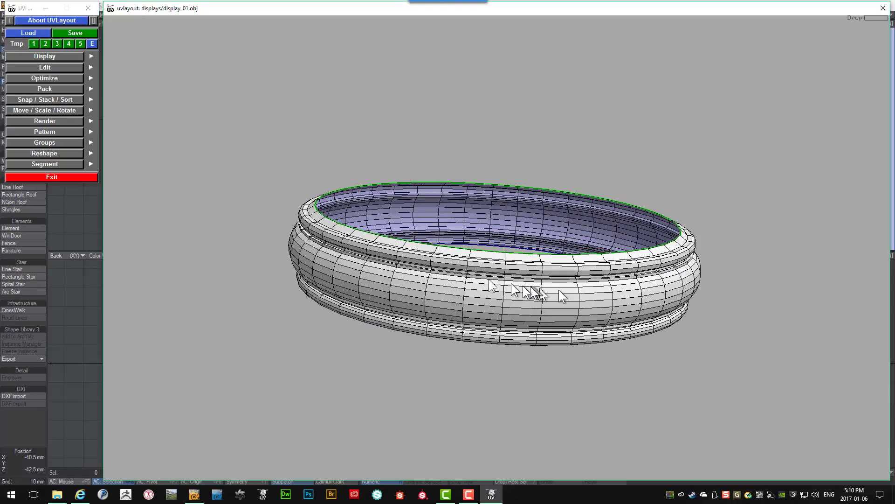
pyautogui.moveTo(495, 279); pyautogui.dragTo(493, 291)
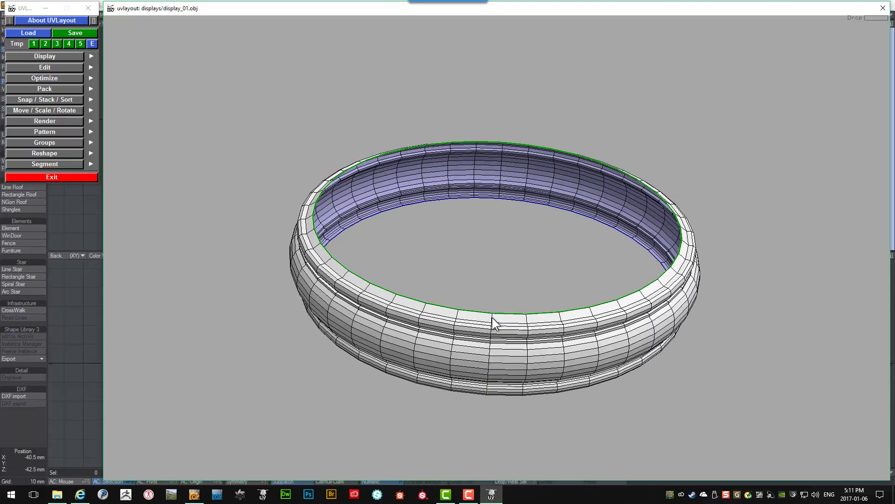
# Cut the side ring along two opposite vertical edge lines, split it into two halves, and drop both halves.
pyautogui.press('c')
pyautogui.moveTo(485, 382)
pyautogui.mouseDown()
pyautogui.moveTo(495, 286)
pyautogui.moveTo(476, 382)
pyautogui.mouseUp()
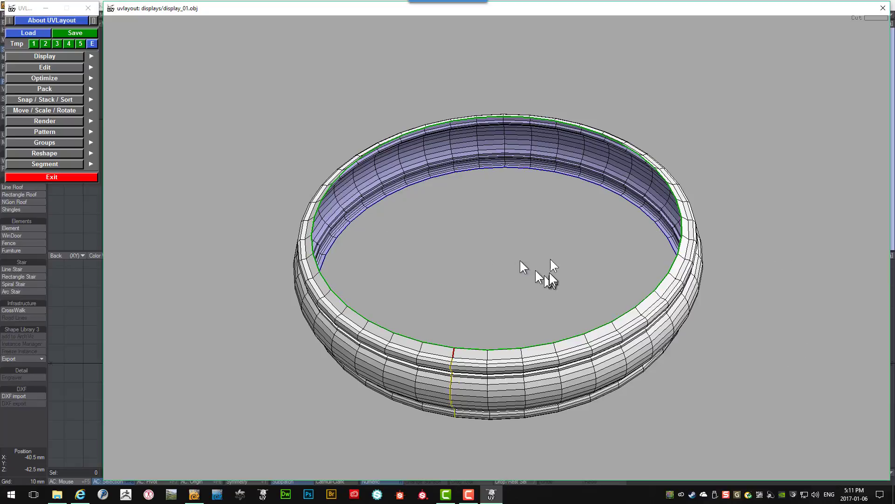
pyautogui.moveTo(421, 387); pyautogui.dragTo(462, 350)
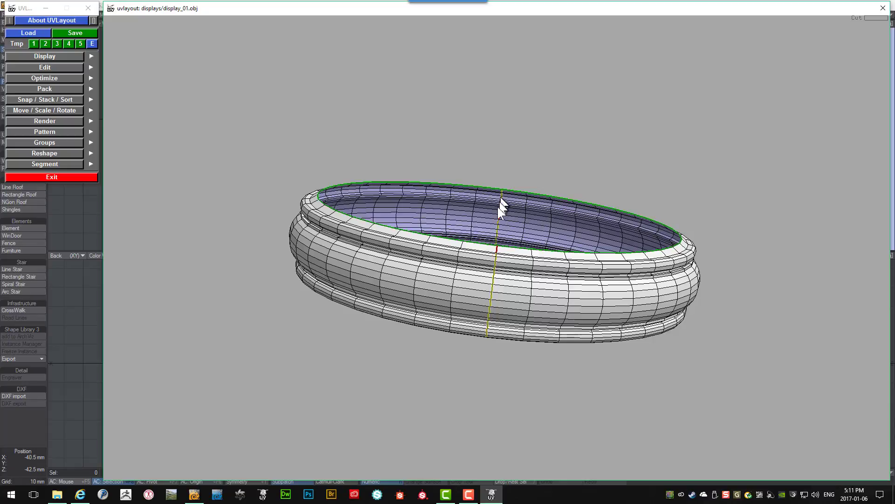
pyautogui.press('c')
pyautogui.moveTo(495, 263)
pyautogui.mouseDown()
pyautogui.moveTo(498, 256)
pyautogui.moveTo(495, 265)
pyautogui.mouseUp()
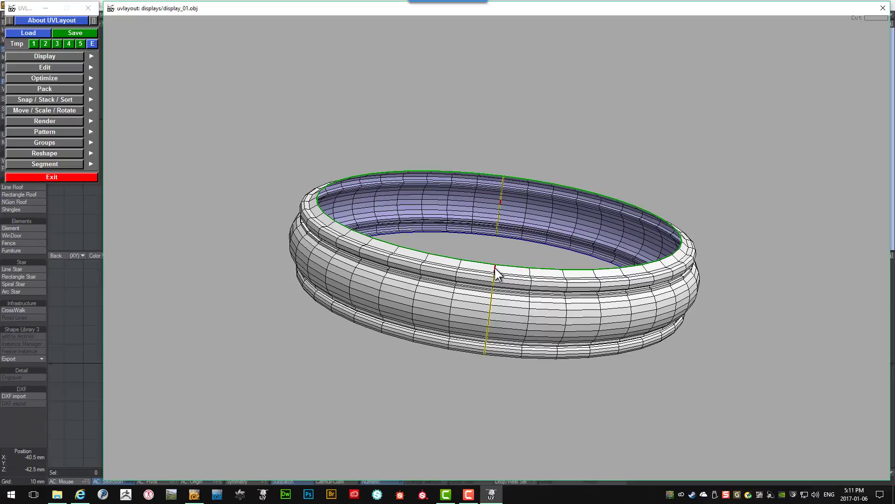
pyautogui.press('Return')
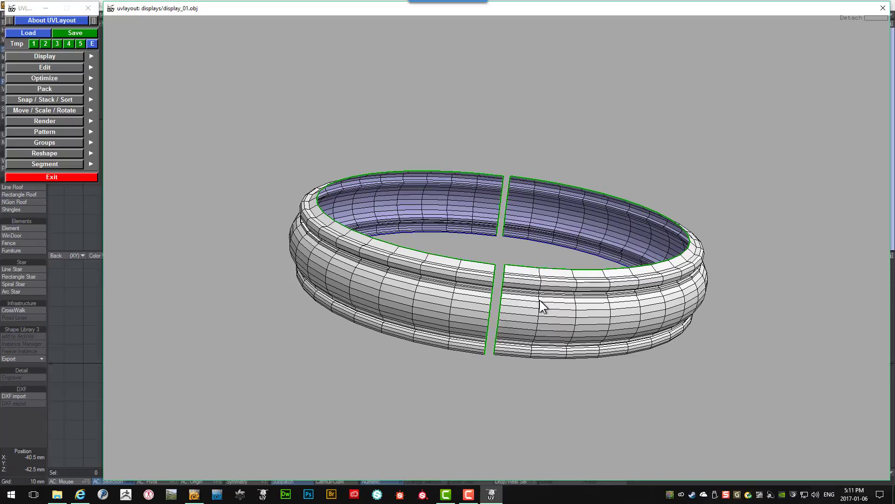
pyautogui.press('d')
pyautogui.press('d')
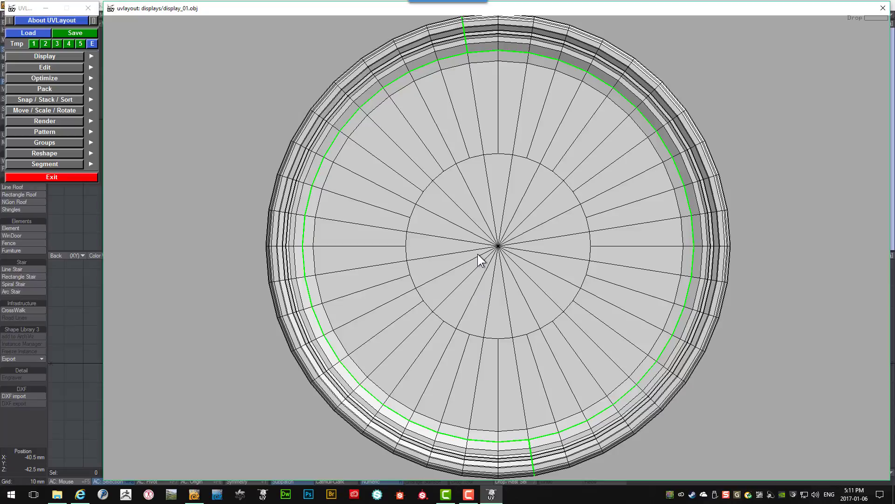
# Flatten the round top shell in UV space and straighten both side halves into rectangular strips.
pyautogui.press('1')
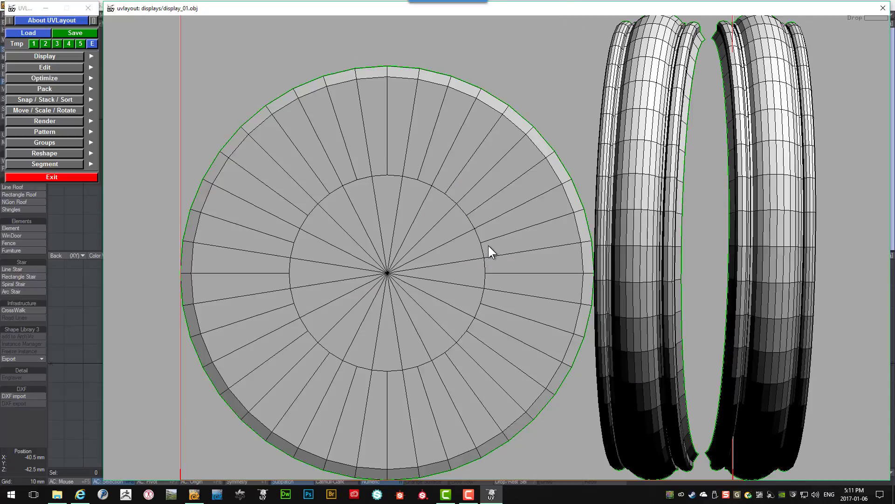
pyautogui.scroll(-8, 488, 246)
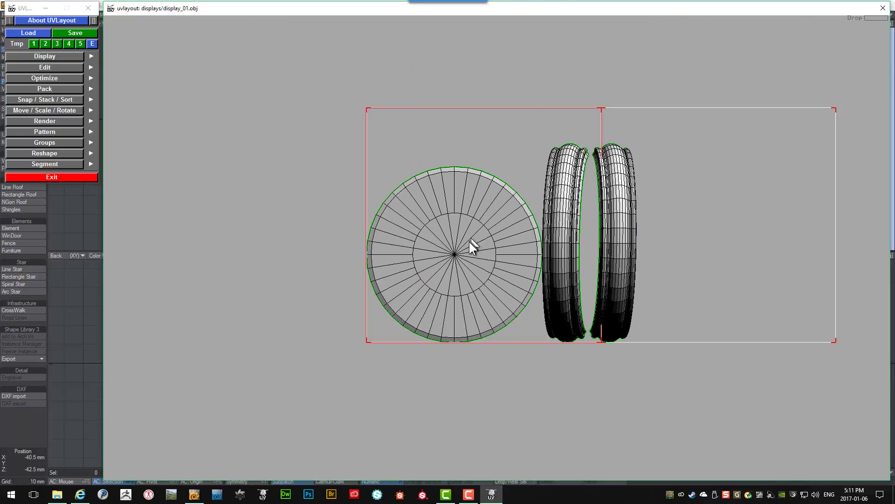
pyautogui.press('f')
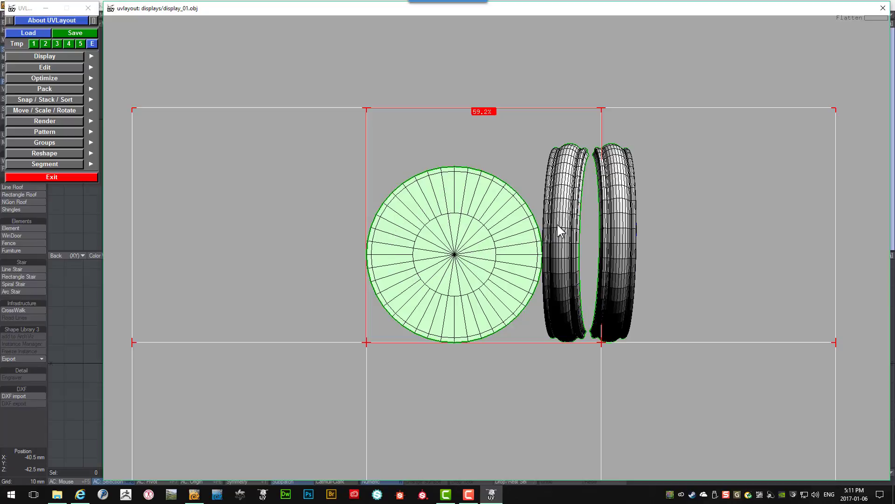
pyautogui.press('r')
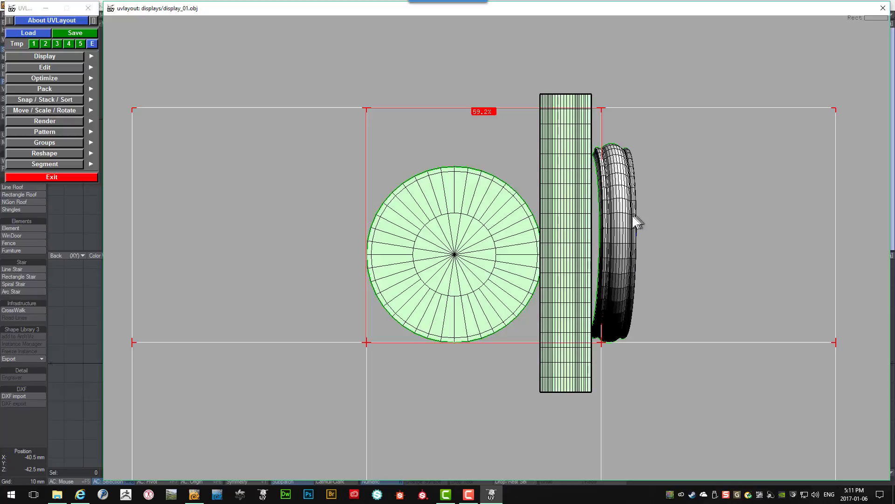
pyautogui.press('r')
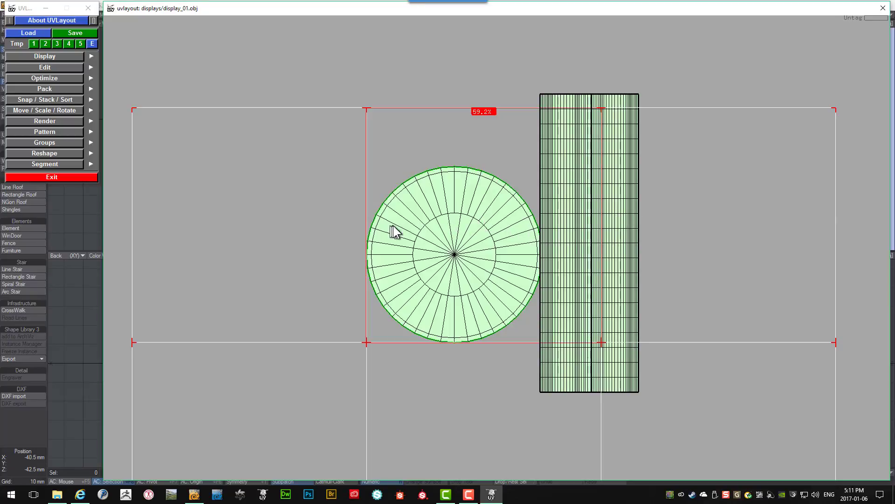
# Examine both ends of the straightened side strips to check their edge lines and distortion colouring.
pyautogui.scroll(1, 573, 84)
pyautogui.moveTo(573, 82); pyautogui.dragTo(578, 168, button='middle')
pyautogui.scroll(9, 570, 224)
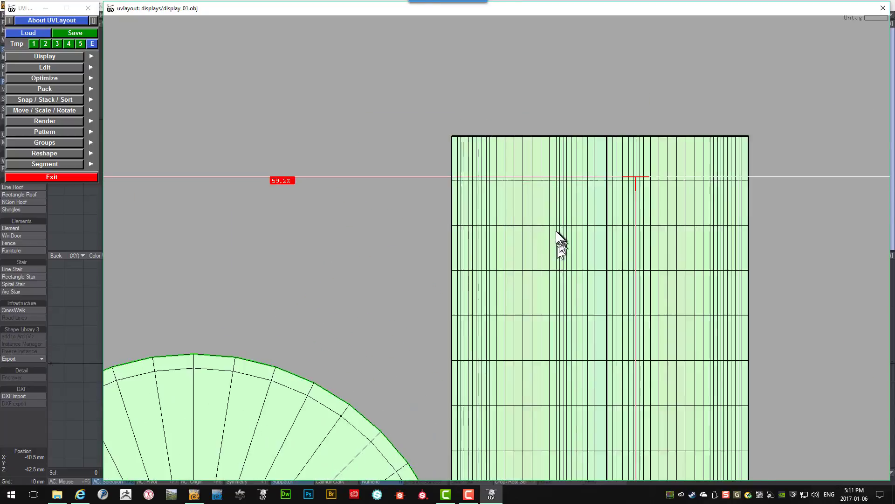
pyautogui.scroll(2, 540, 211)
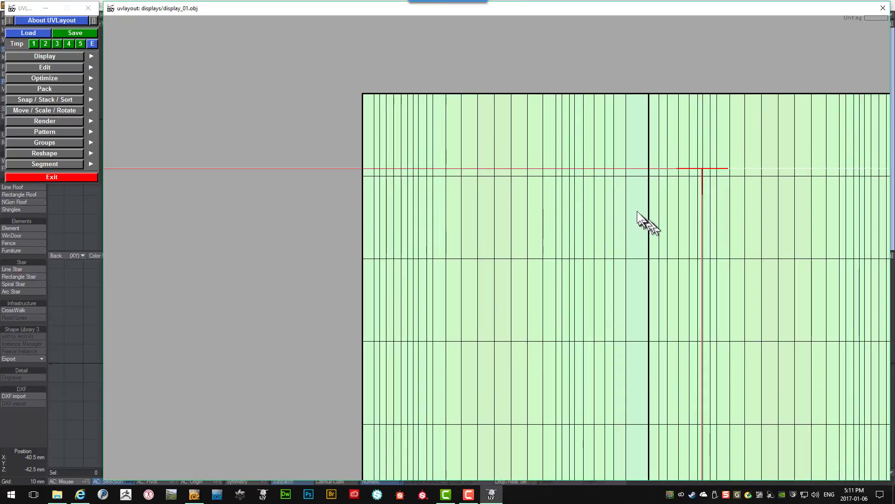
pyautogui.scroll(-1, 644, 280)
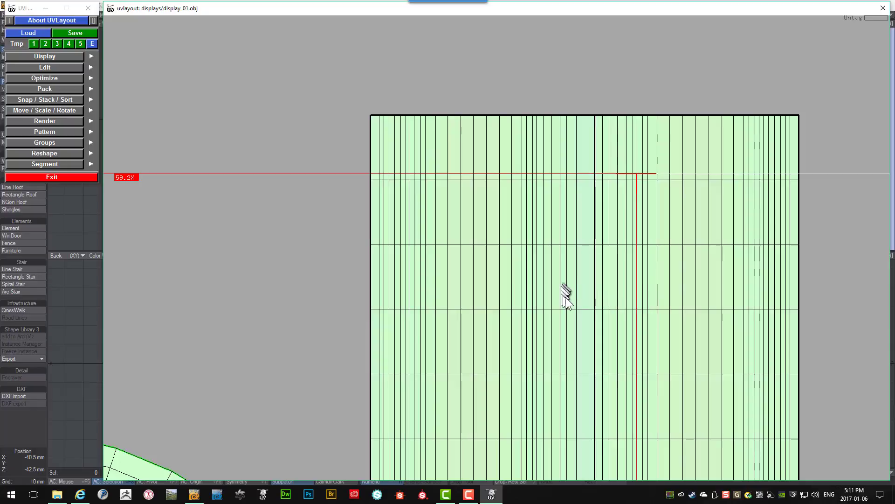
pyautogui.scroll(-1, 589, 300)
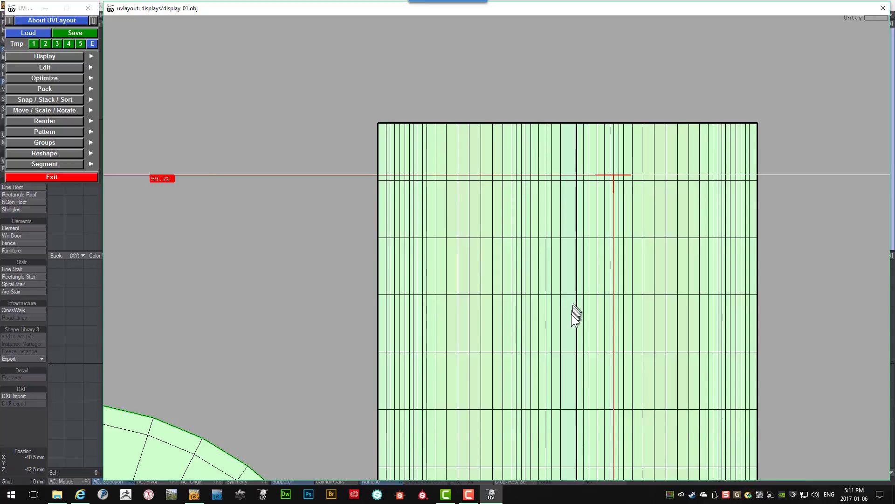
pyautogui.scroll(-2, 571, 314)
pyautogui.scroll(-6, 537, 375)
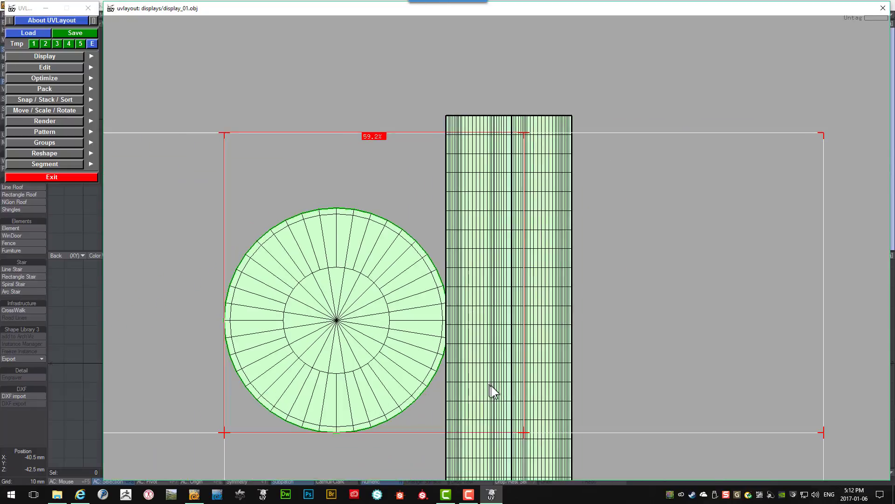
pyautogui.scroll(4, 497, 389)
pyautogui.scroll(2, 502, 387)
pyautogui.scroll(-4, 490, 315)
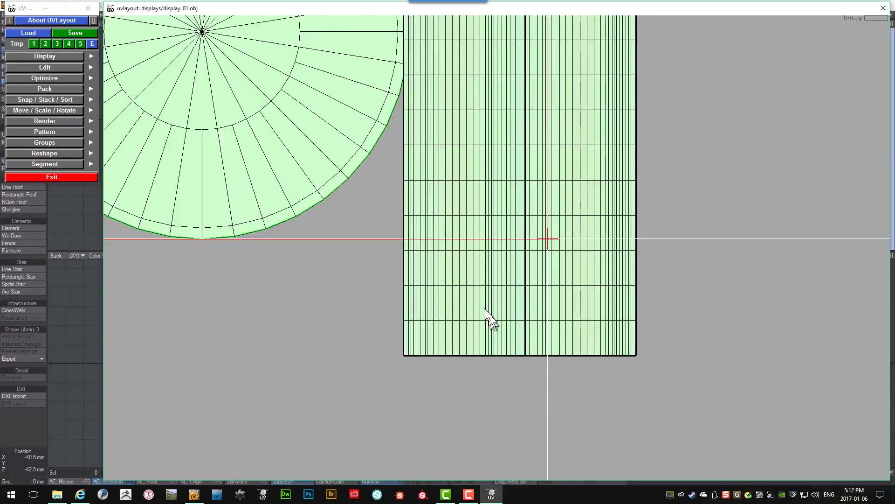
pyautogui.scroll(-2, 439, 253)
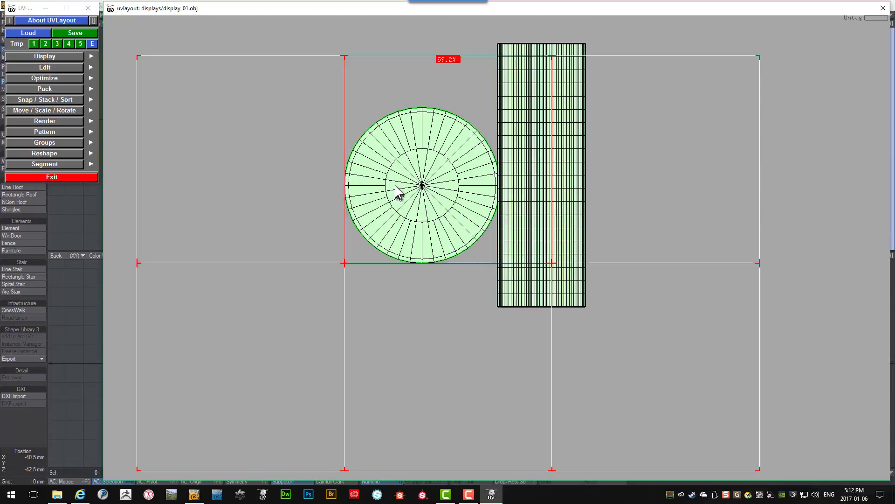
# Move the round top shell clear of the side strips, then snap it to the farther strip at their matching edge.
pyautogui.moveTo(448, 215); pyautogui.dragTo(467, 211, button='right')
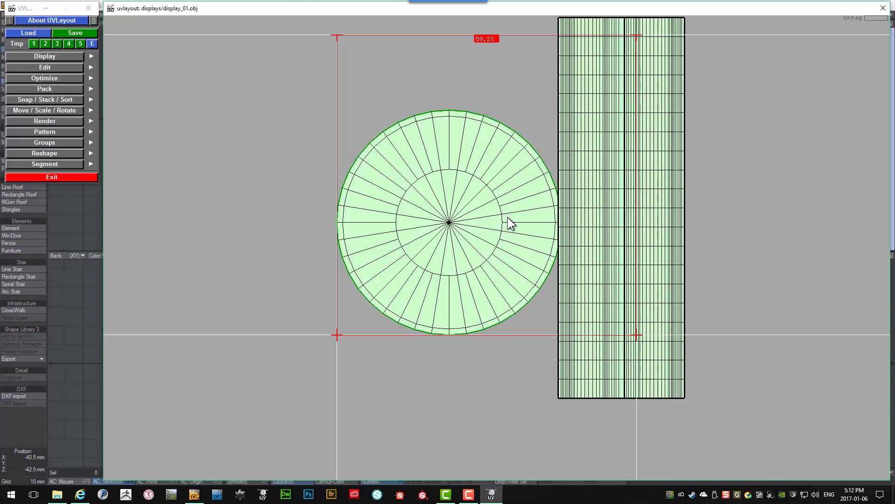
pyautogui.moveTo(507, 217); pyautogui.dragTo(473, 216)
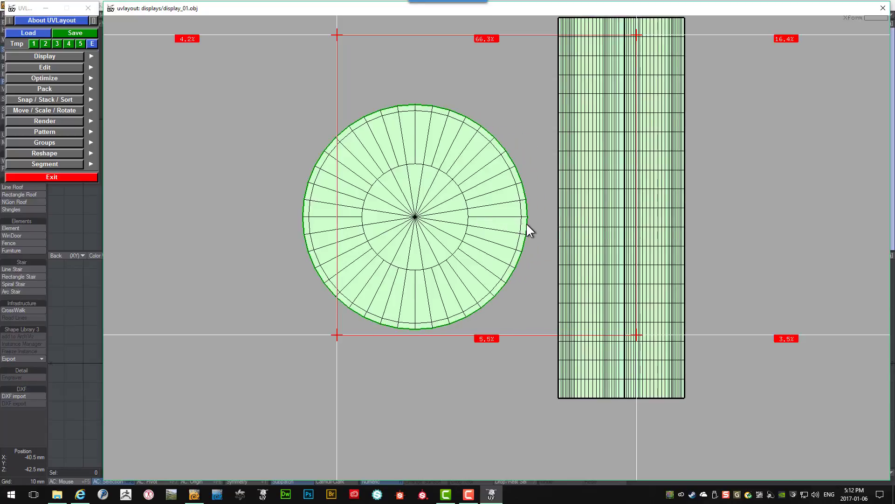
pyautogui.scroll(1, 529, 229)
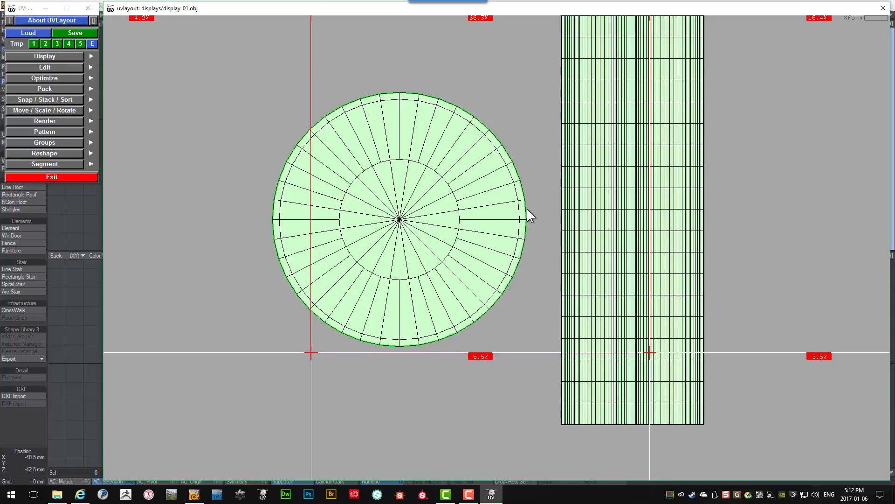
pyautogui.scroll(-2, 526, 209)
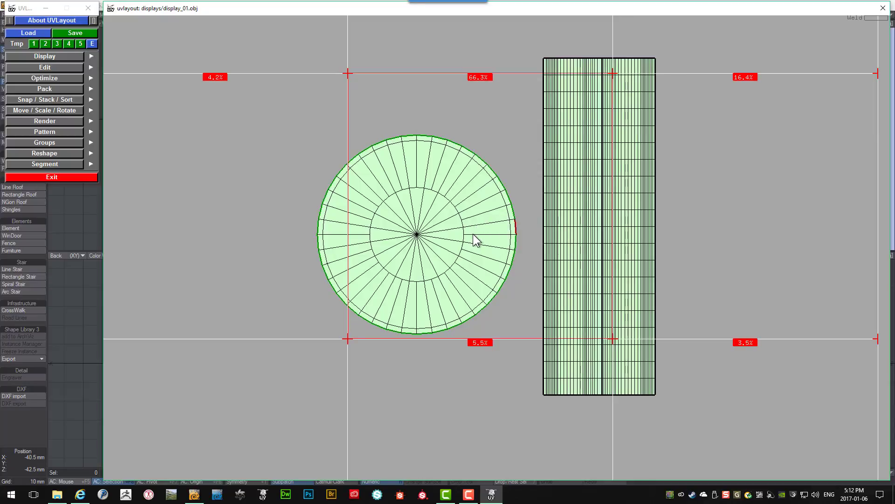
pyautogui.press('m')
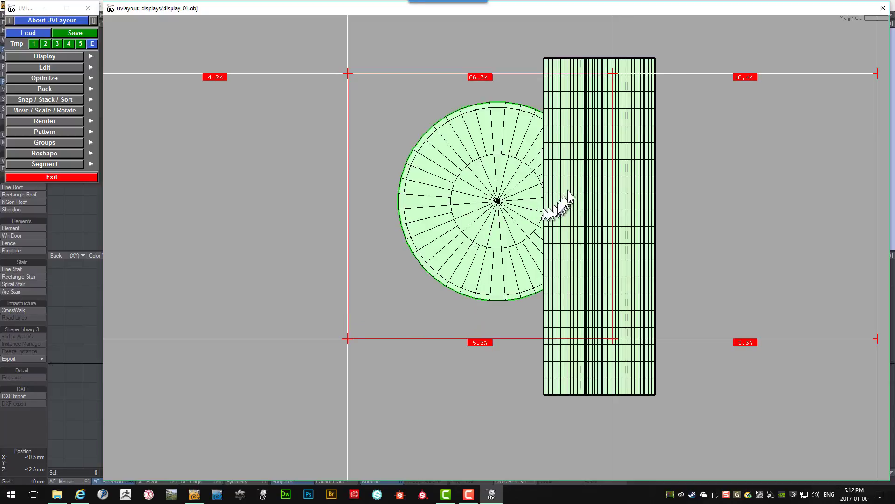
# Move the other side strip to the opposite side of the round top and snap it on at their matching edge.
pyautogui.moveTo(567, 88); pyautogui.dragTo(307, 112, button='middle')
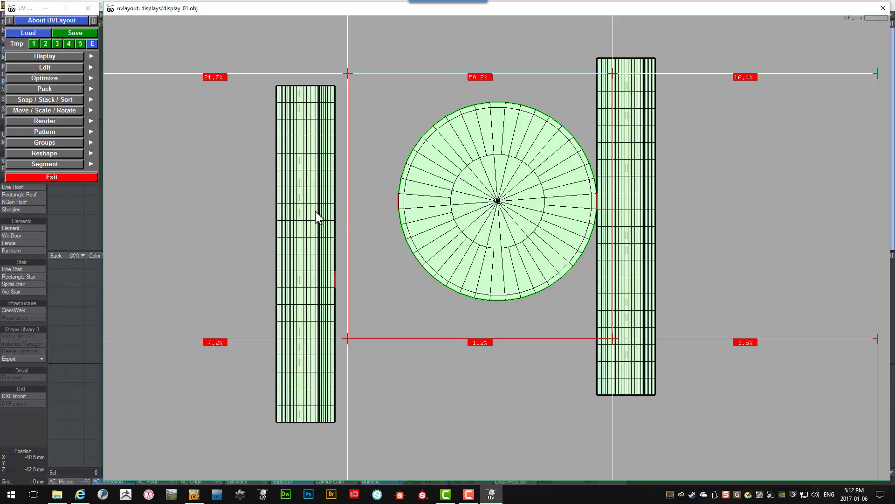
pyautogui.press('m')
pyautogui.scroll(-3, 322, 197)
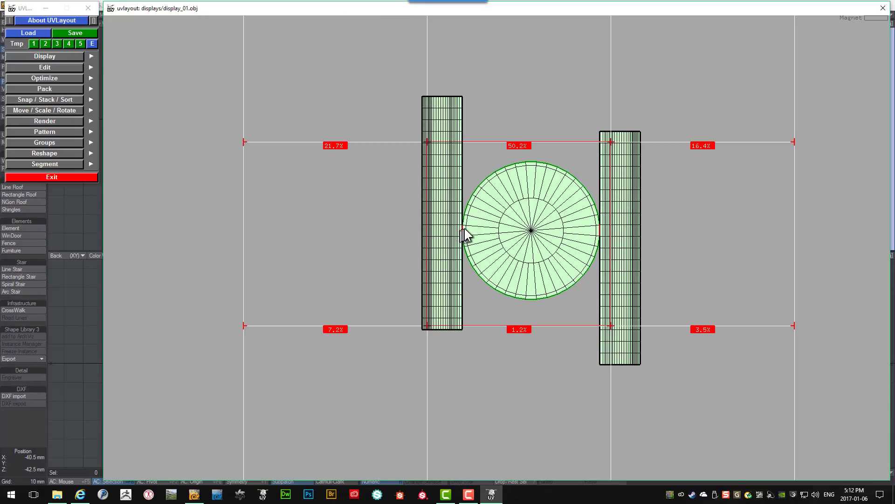
pyautogui.scroll(6, 465, 230)
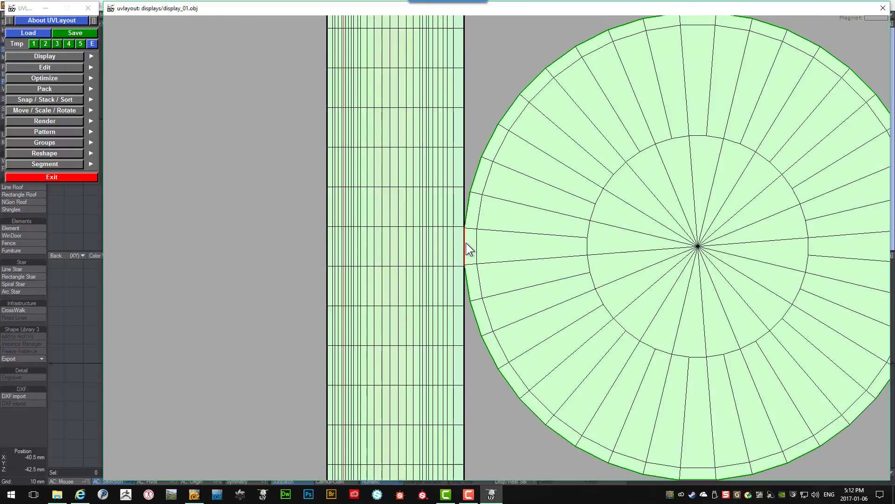
# Clear the weld marks from the edges where the round top meets the two side strips.
pyautogui.press('w')
pyautogui.scroll(-3, 467, 247)
pyautogui.scroll(2, 820, 245)
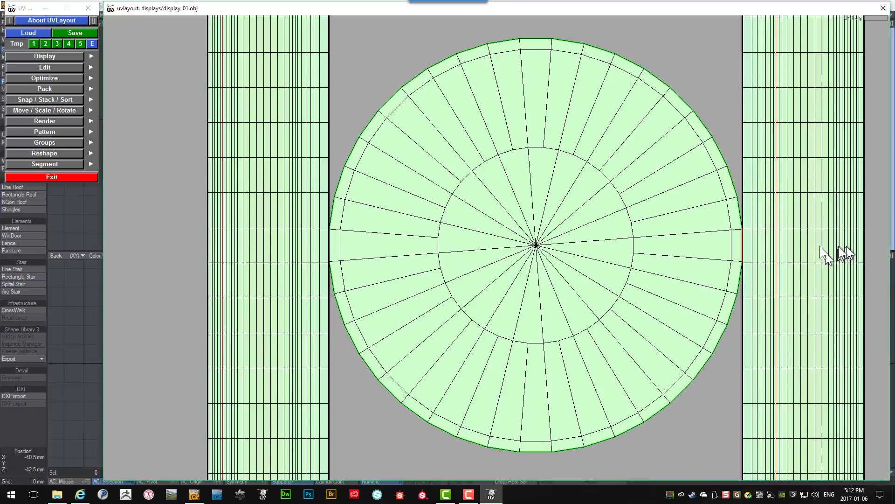
pyautogui.press('w')
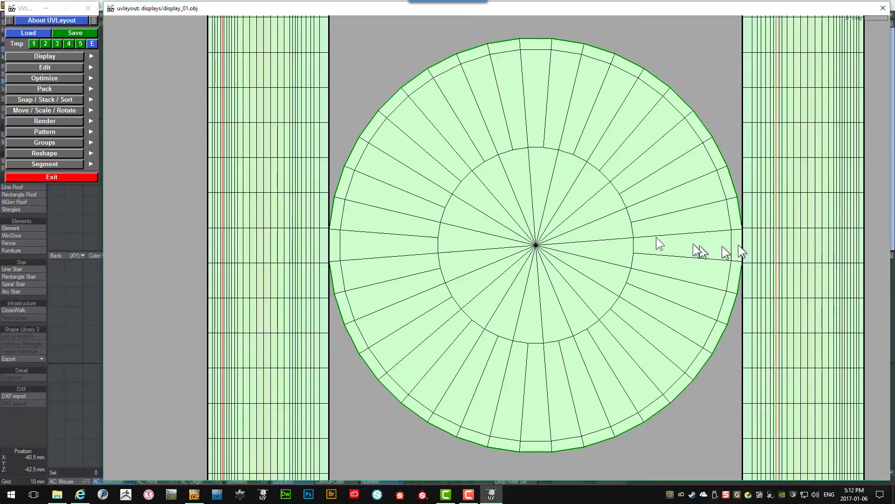
pyautogui.scroll(-3, 656, 243)
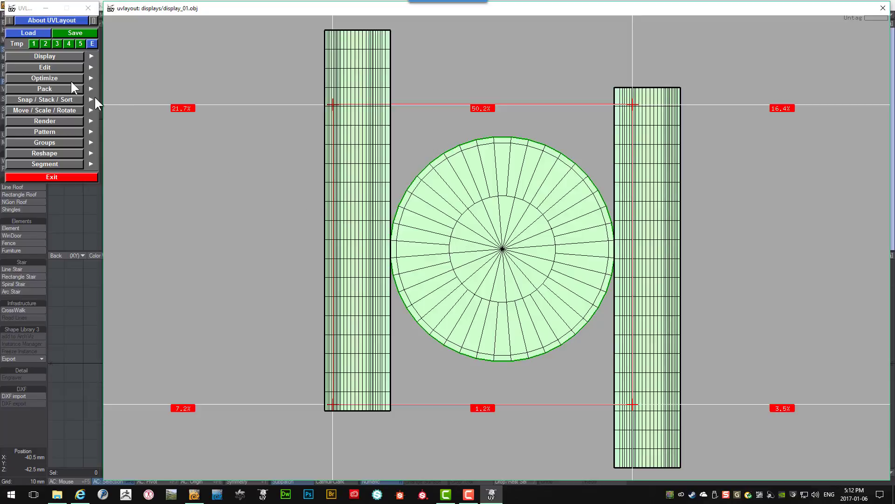
# Pack all shells into the UV tile with Quality set to Mid, and check the bleed margin around them.
pyautogui.click(45, 89)
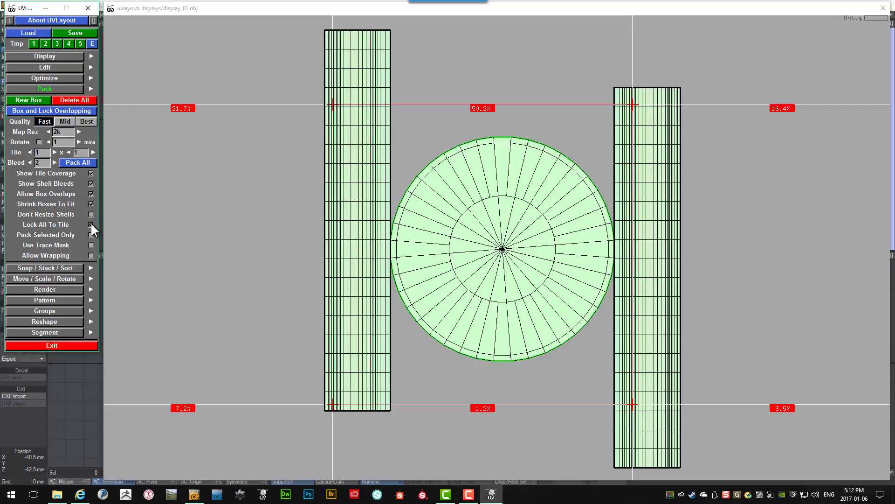
pyautogui.click(69, 121)
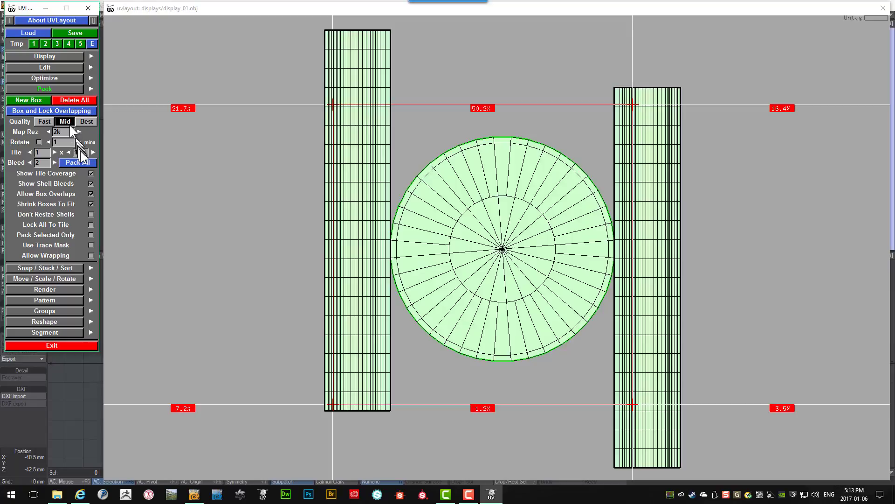
pyautogui.click(78, 163)
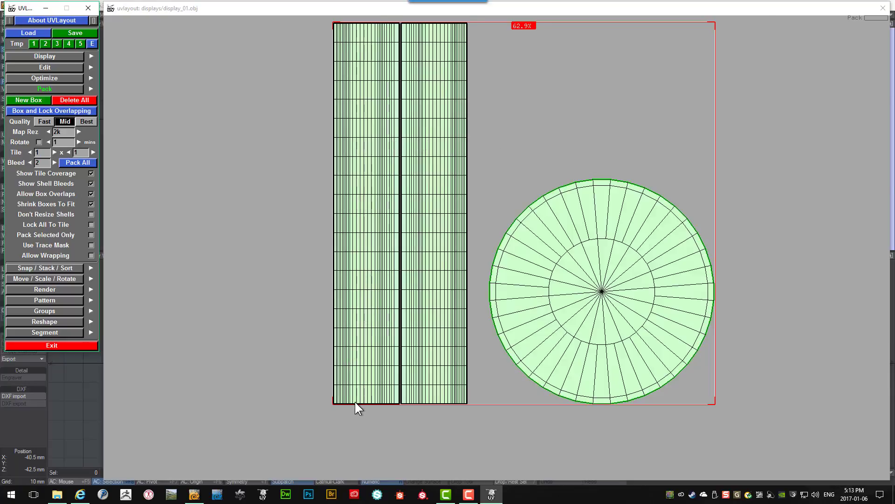
pyautogui.press('Home')
pyautogui.press('Home')
pyautogui.moveTo(370, 232); pyautogui.dragTo(387, 247, button='right')
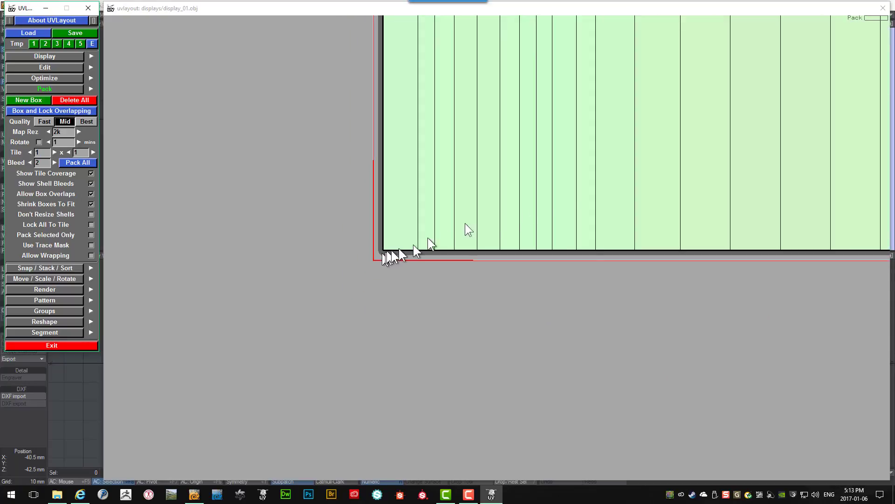
pyautogui.moveTo(683, 177); pyautogui.dragTo(591, 167, button='right')
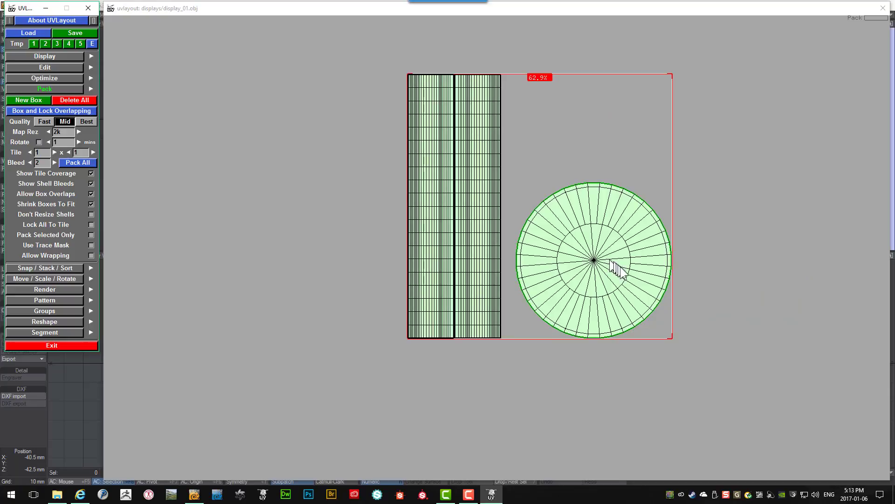
# Scale the round top shell up by 1.05 in both directions about its own shell pivot, applying it twice.
pyautogui.moveTo(609, 264); pyautogui.dragTo(588, 231, button='right')
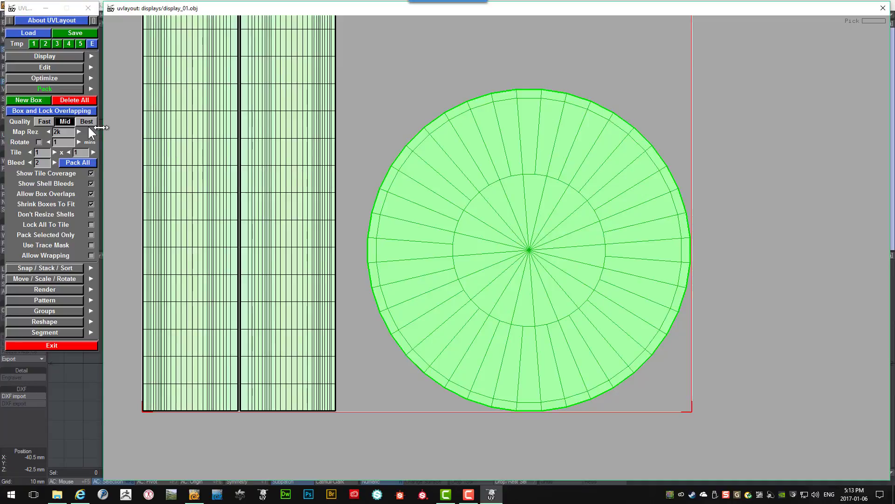
pyautogui.click(37, 90)
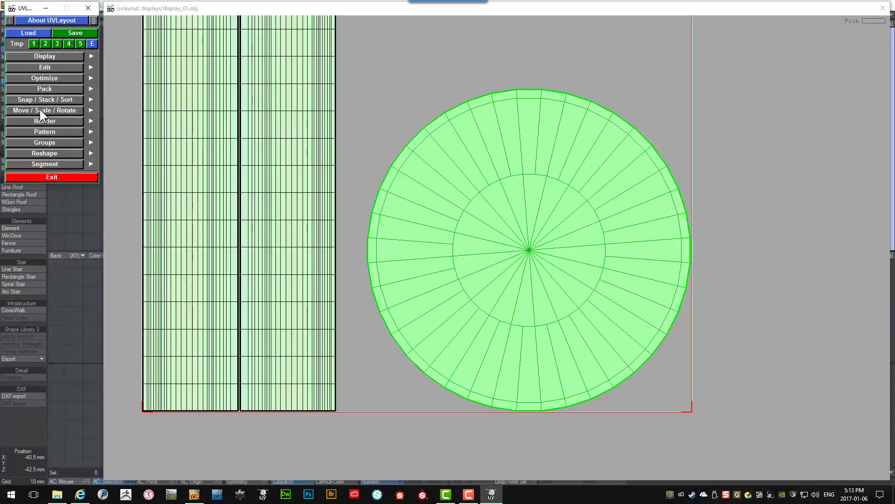
pyautogui.click(40, 109)
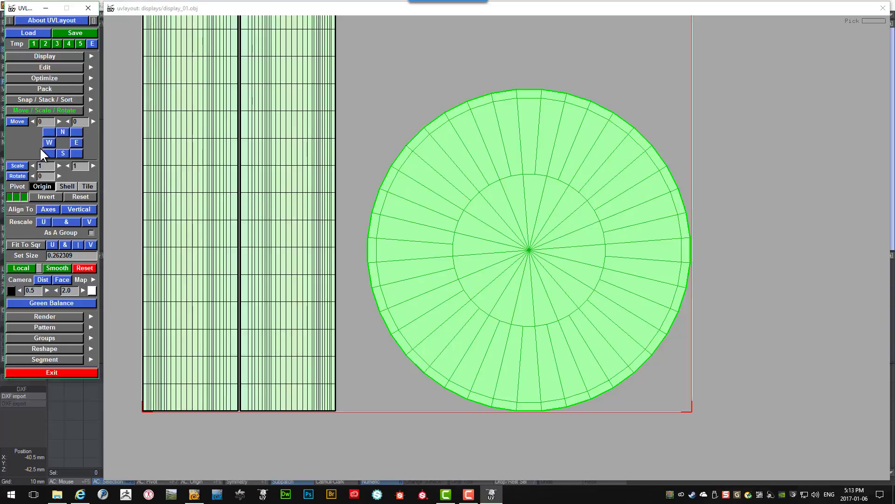
pyautogui.click(43, 164)
pyautogui.write('.05.05')
pyautogui.click(67, 185)
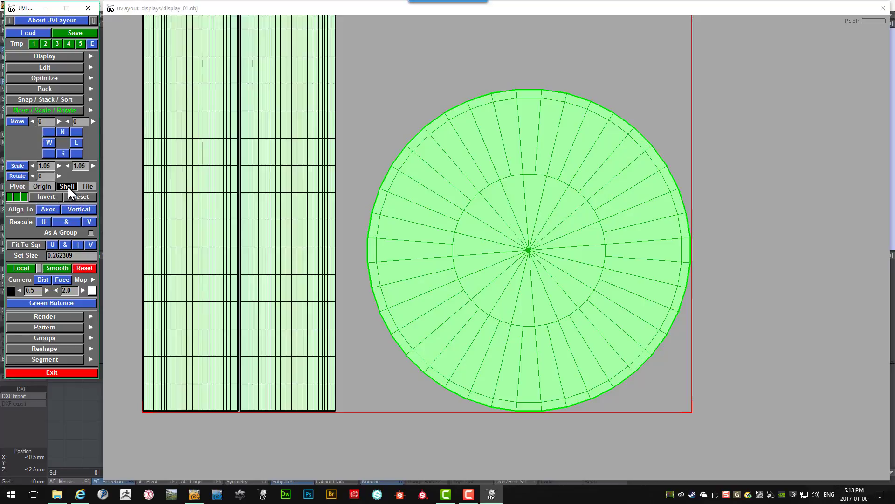
pyautogui.click(22, 166)
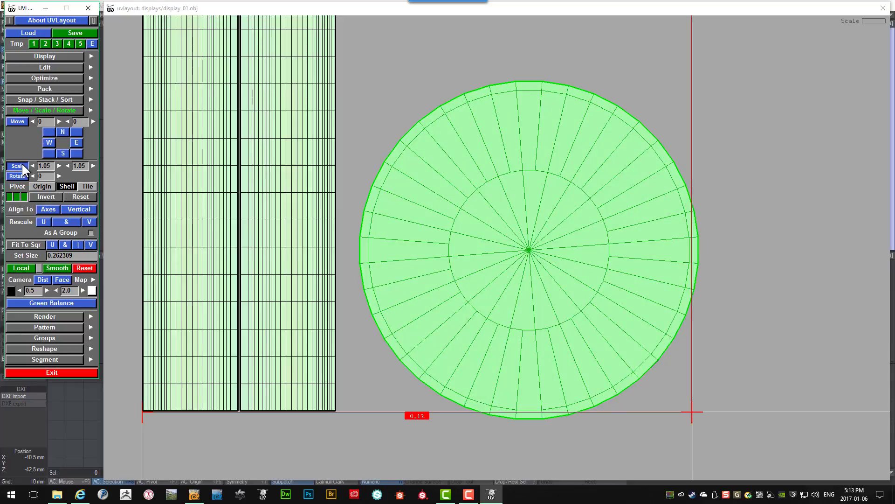
pyautogui.click(22, 165)
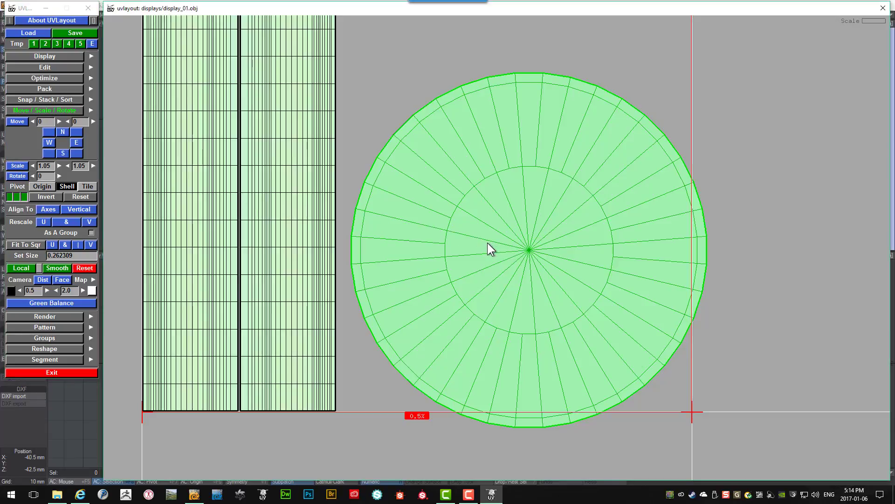
# Move the enlarged round top shell back inside the UV tile, right beside the side strips.
pyautogui.moveTo(488, 243); pyautogui.dragTo(470, 223, button='middle')
pyautogui.scroll(5, 355, 231)
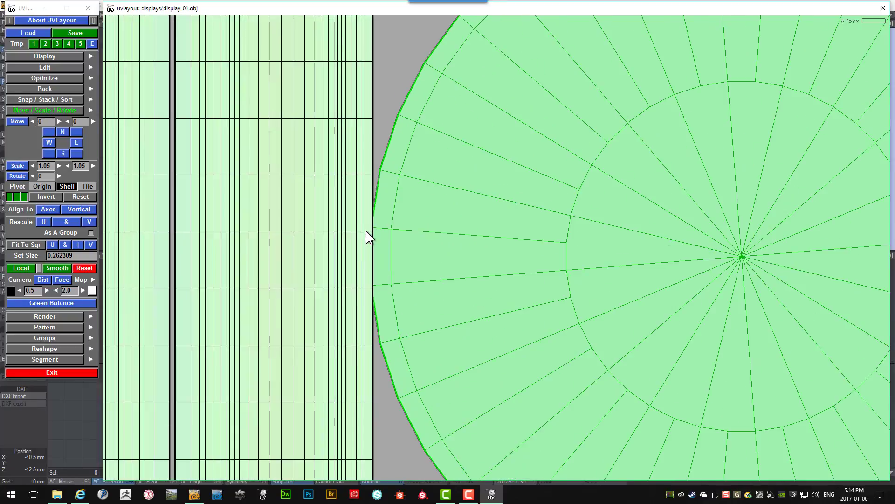
pyautogui.scroll(-4, 465, 256)
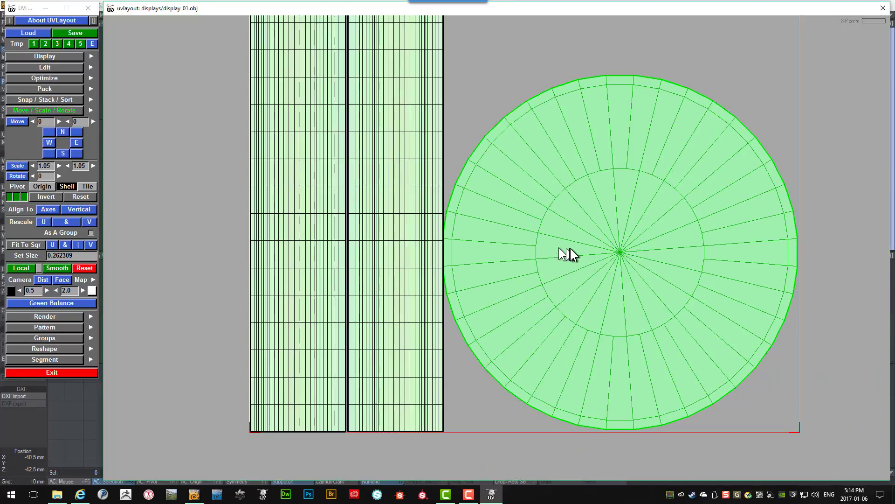
# Scale the round top shell by 0.95 in both directions, deselect it, and check the gaps around it.
pyautogui.click(33, 166)
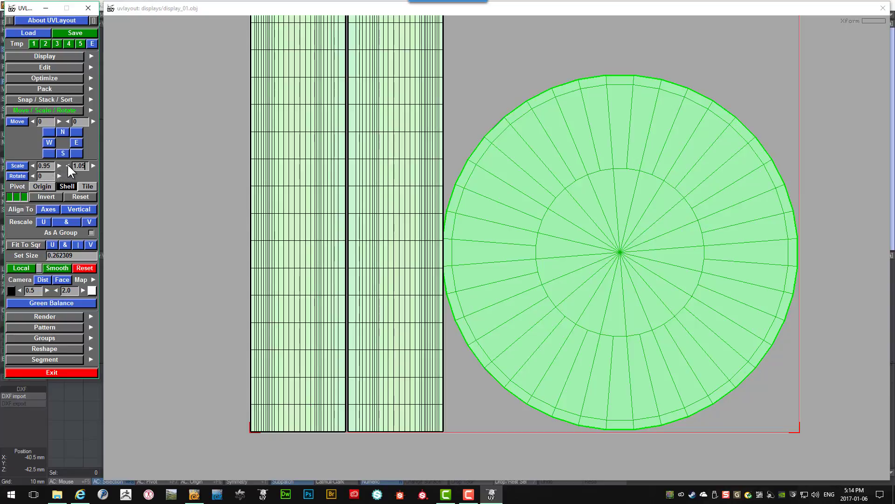
pyautogui.click(17, 166)
pyautogui.click(17, 166)
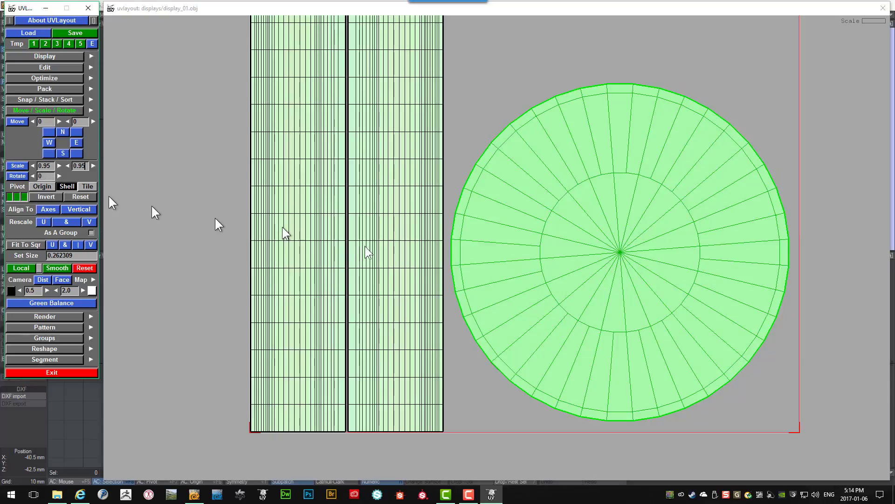
pyautogui.click(547, 277)
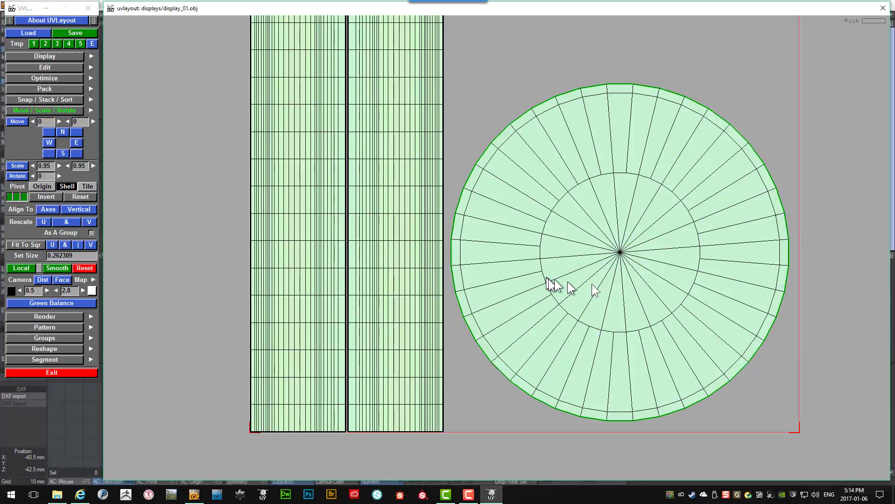
pyautogui.scroll(2, 677, 265)
pyautogui.scroll(1, 679, 264)
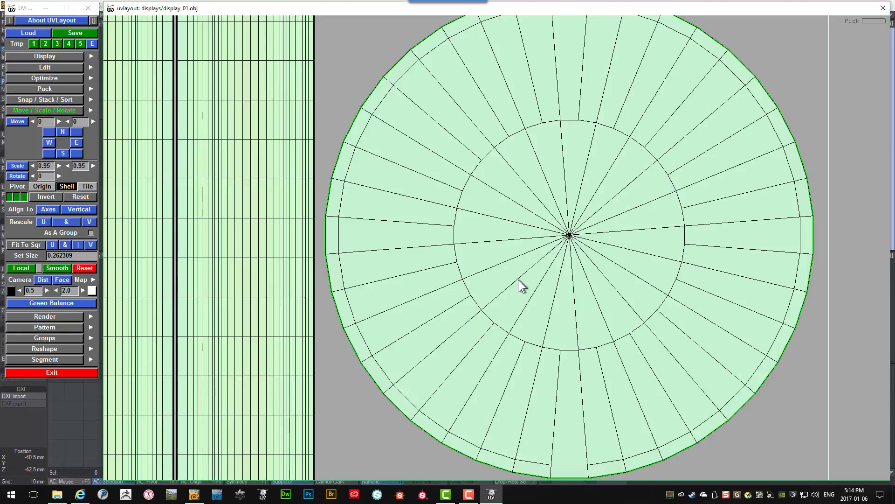
pyautogui.scroll(-3, 518, 279)
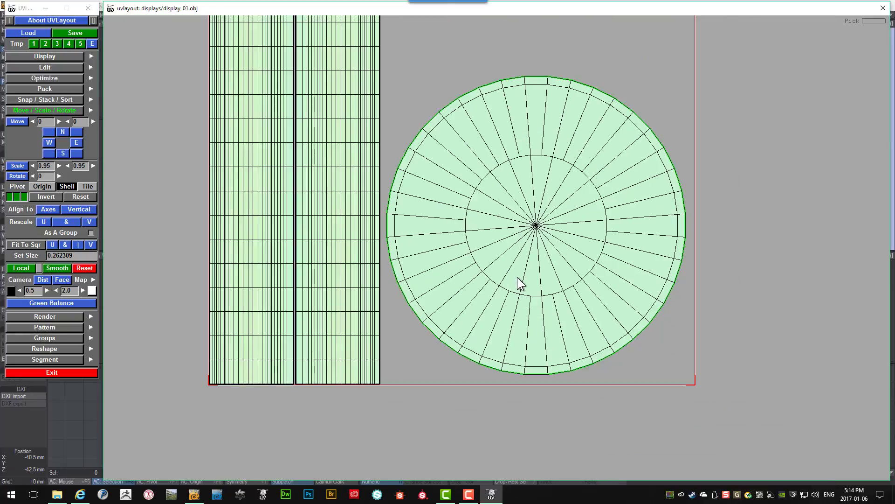
pyautogui.scroll(-2, 517, 277)
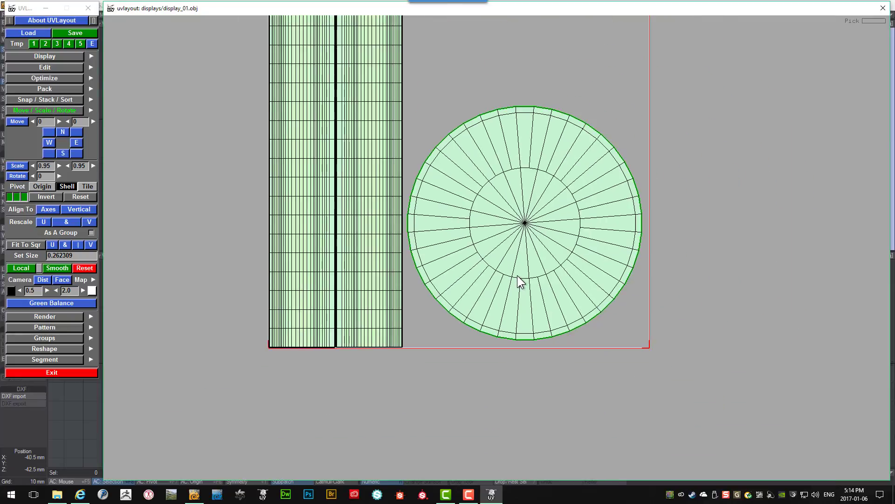
pyautogui.scroll(-3, 522, 256)
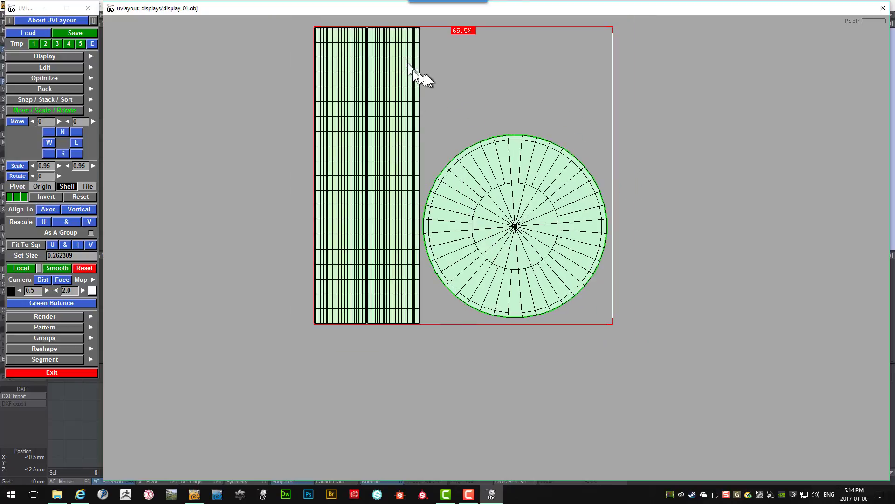
# Save the UV layout over display_01.obj in the displays folder and exit UVLayout.
pyautogui.click(66, 33)
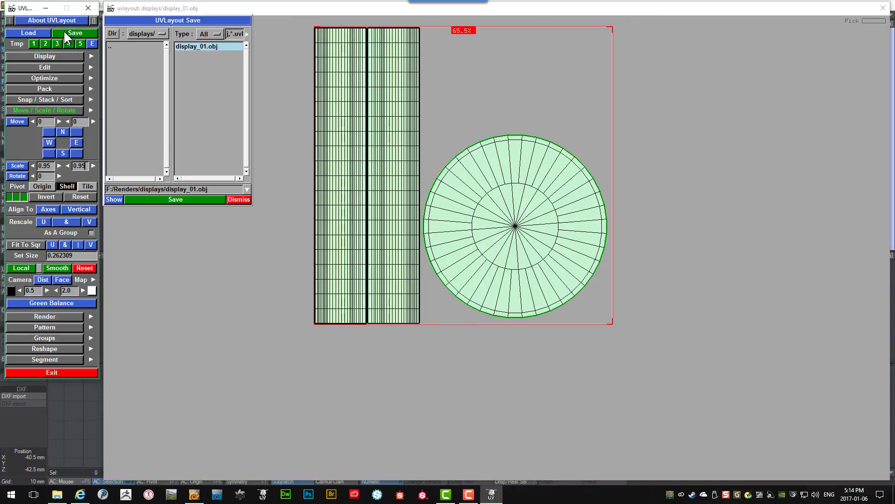
pyautogui.click(200, 198)
pyautogui.click(236, 199)
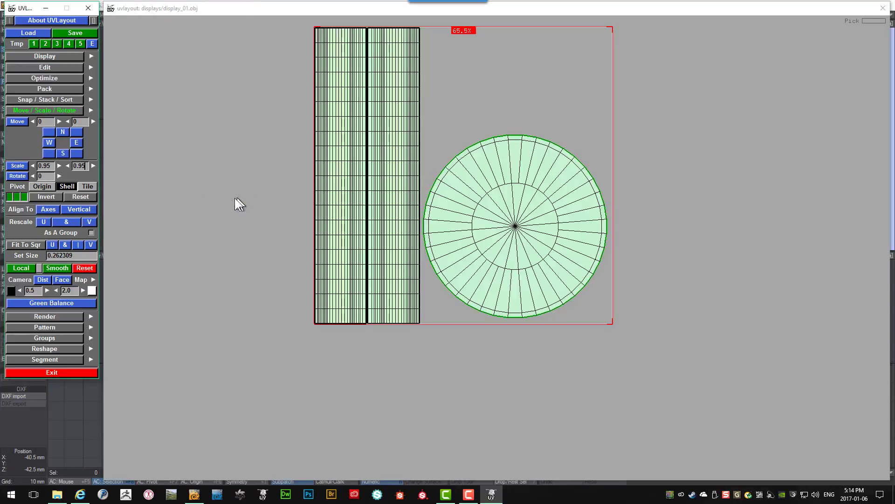
pyautogui.click(76, 371)
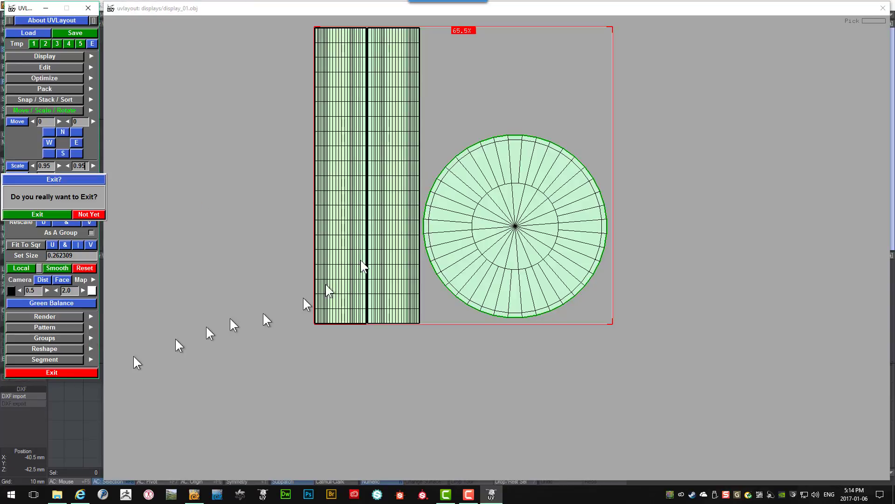
pyautogui.click(39, 214)
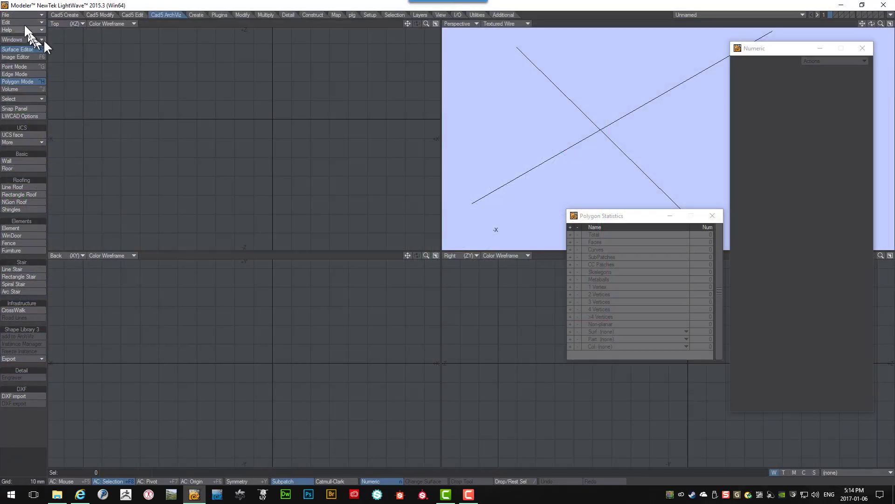
# Load display_01.obj into LightWave Modeler and move the Polygon Statistics and Numeric windows clear of the Perspective and Right views.
pyautogui.click(23, 15)
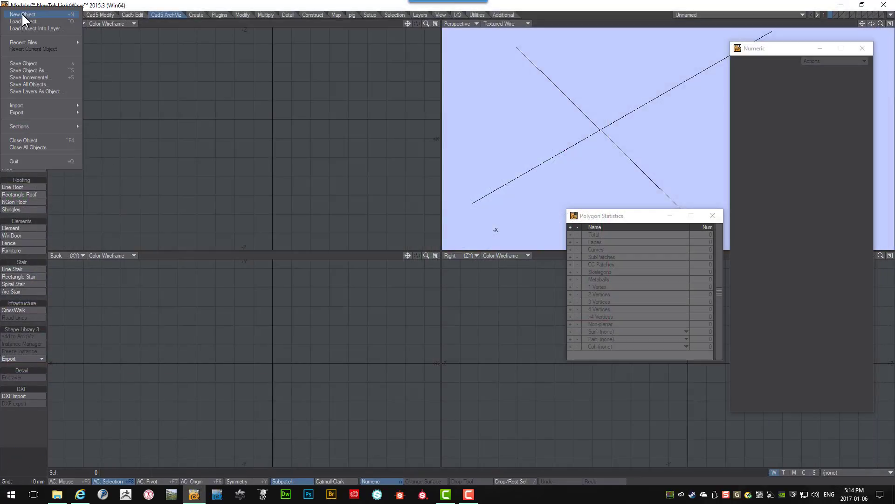
pyautogui.click(22, 22)
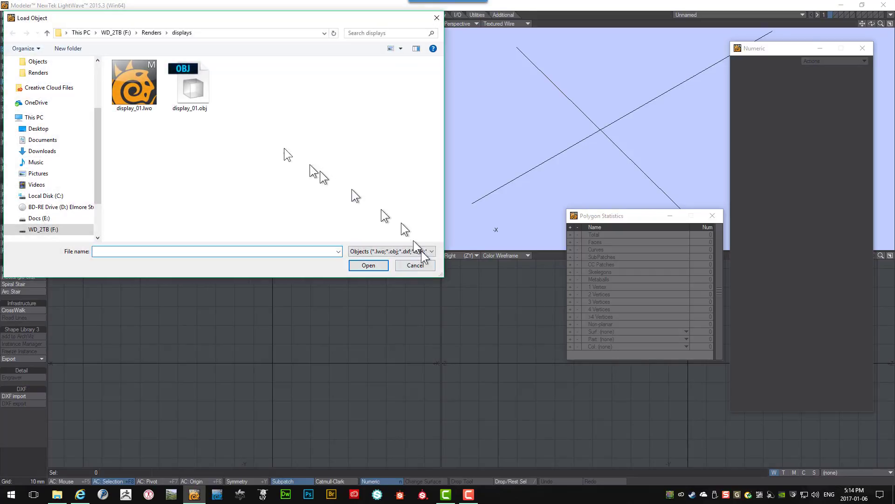
pyautogui.click(191, 90)
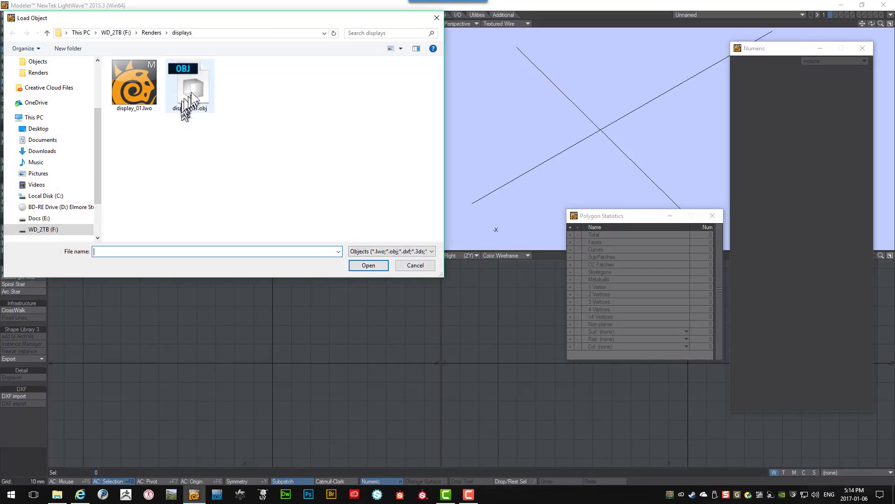
pyautogui.click(375, 266)
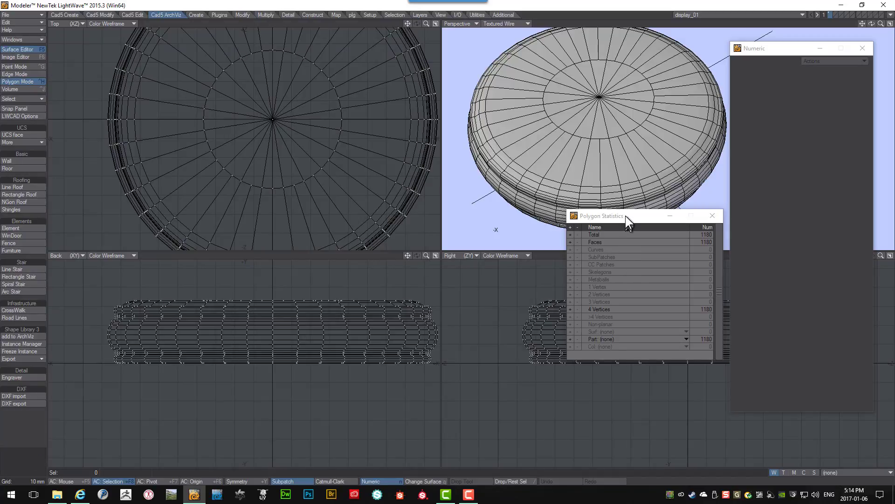
pyautogui.moveTo(626, 216); pyautogui.dragTo(299, 148)
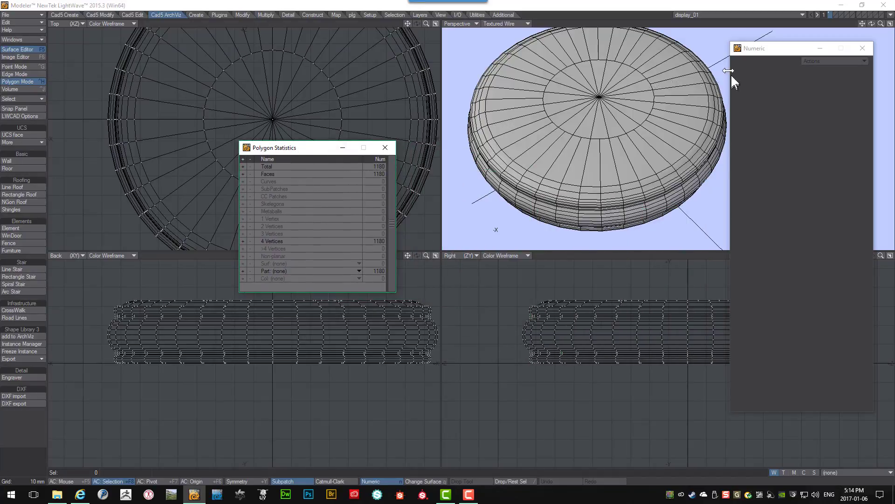
pyautogui.moveTo(764, 51); pyautogui.dragTo(118, 59)
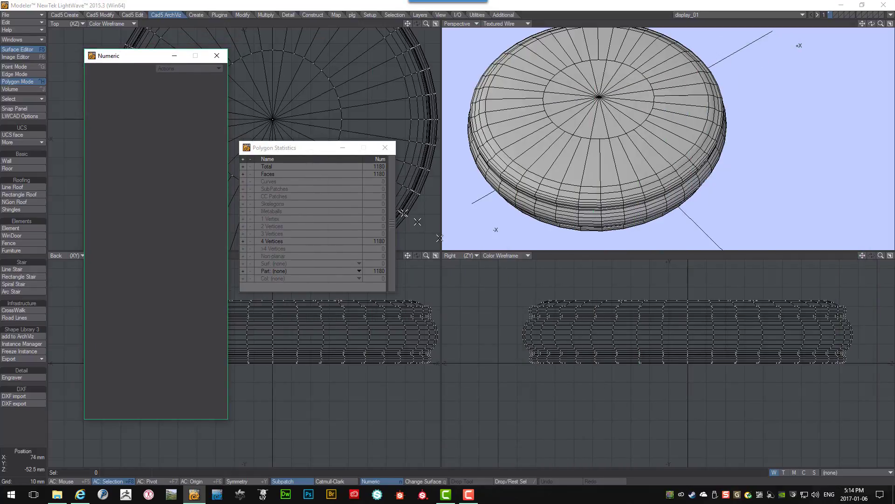
# Change the Right view to UV Texture, display the display_01_uv map, and fit the object in all views.
pyautogui.click(468, 255)
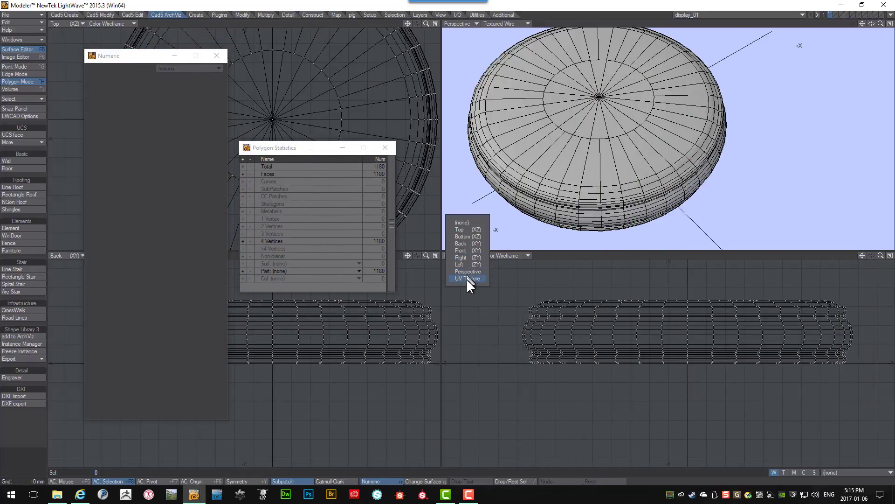
pyautogui.click(468, 278)
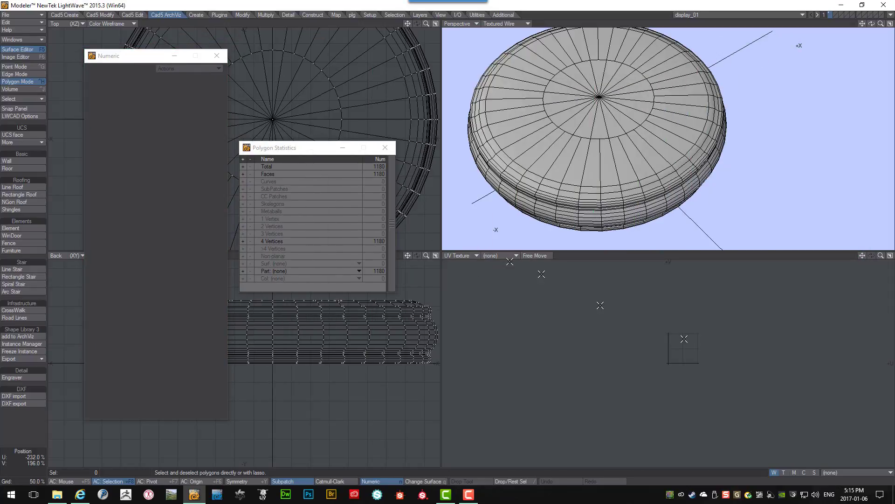
pyautogui.click(784, 473)
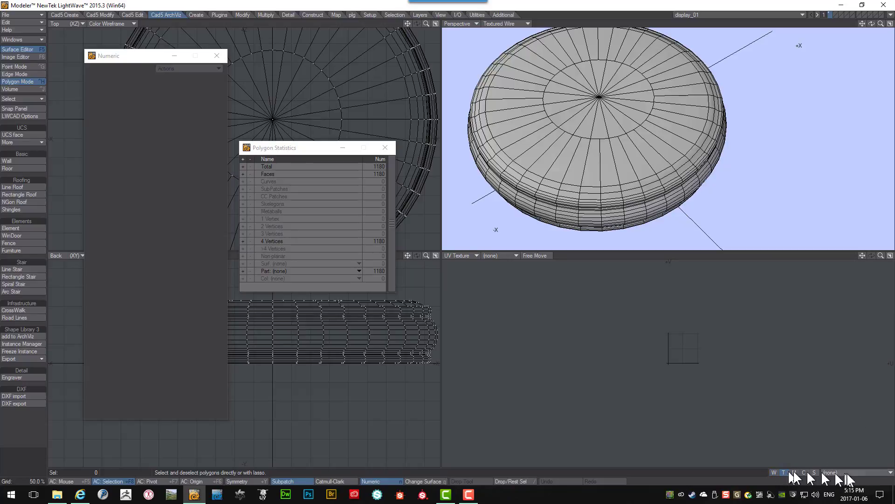
pyautogui.click(847, 472)
pyautogui.click(847, 464)
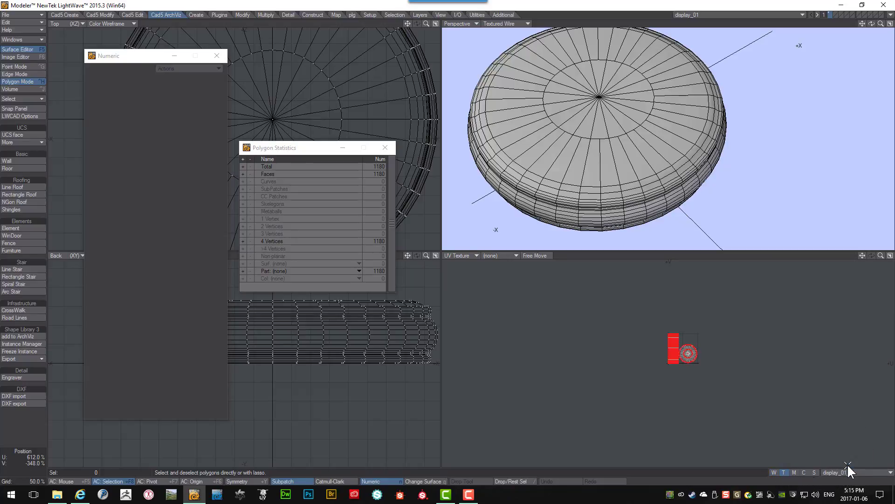
pyautogui.press('a')
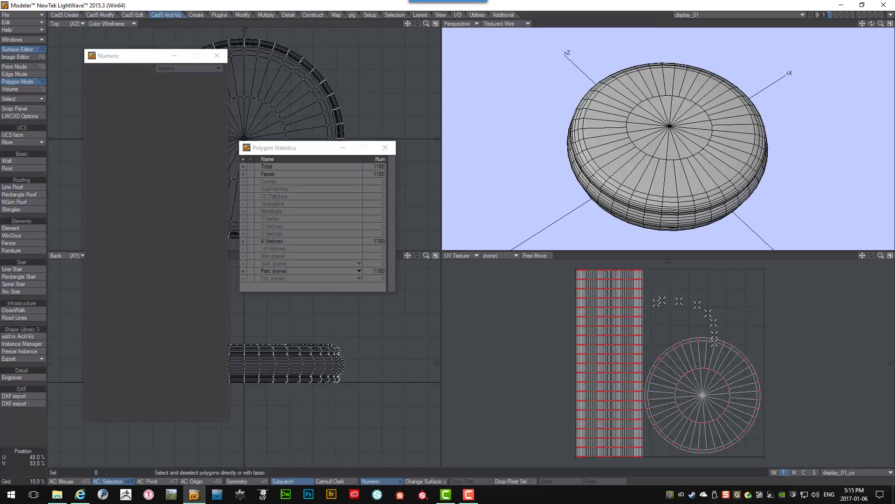
pyautogui.keyDown('alt'); pyautogui.moveTo(665, 159); pyautogui.dragTo(669, 135); pyautogui.keyUp('alt')
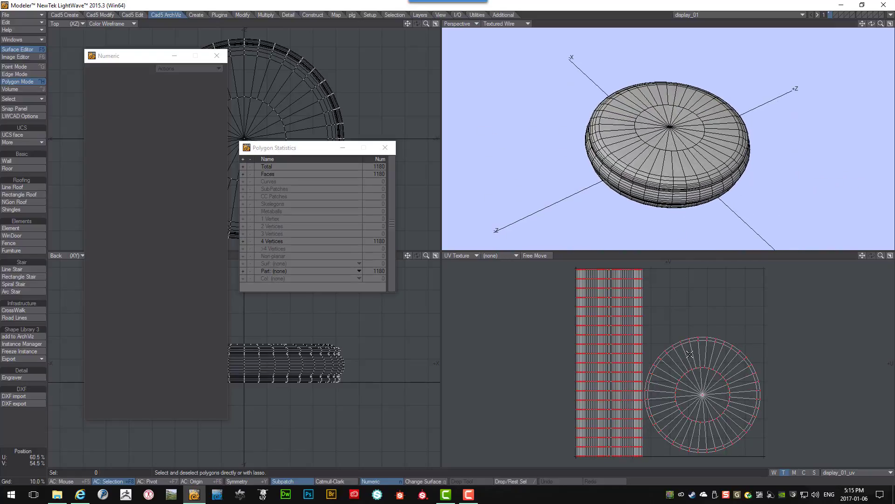
# Save the UV-mapped object as display_01.lwo, overwriting the existing file.
pyautogui.click(20, 13)
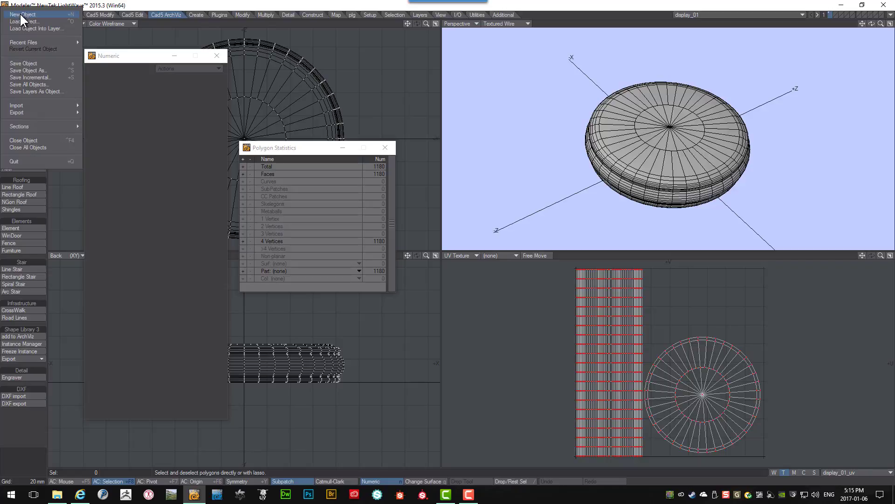
pyautogui.click(27, 70)
pyautogui.click(134, 80)
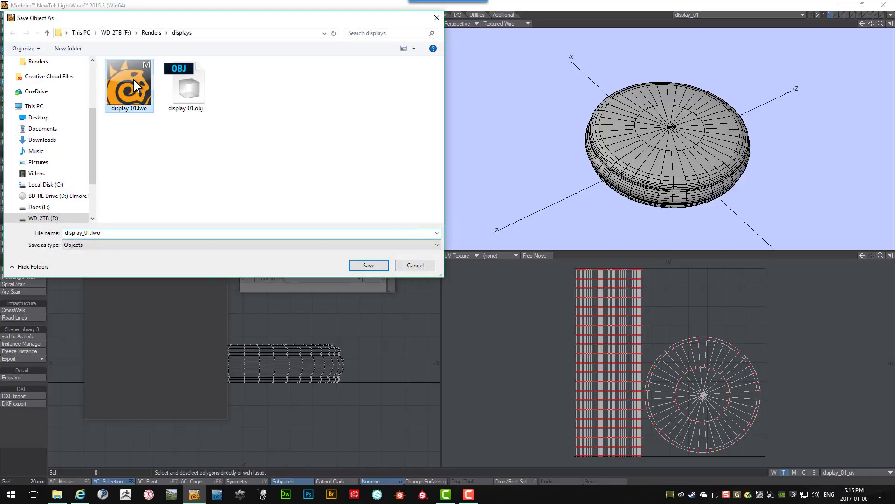
pyautogui.click(369, 264)
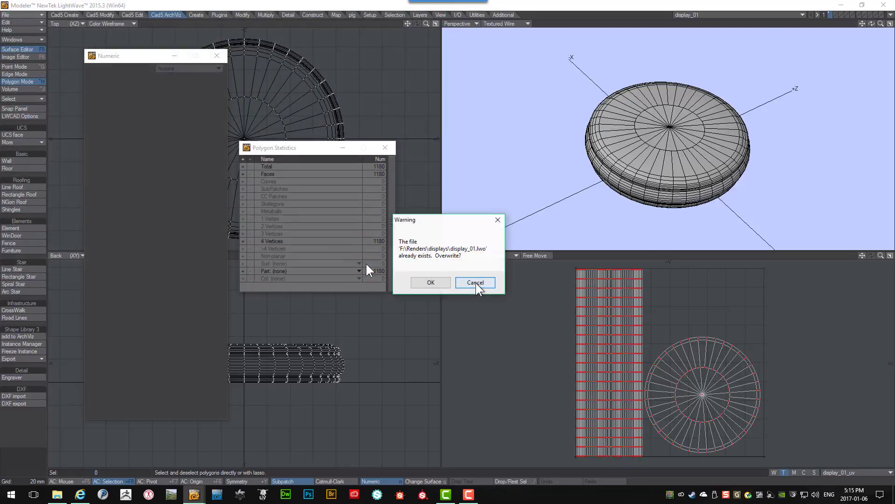
pyautogui.click(437, 284)
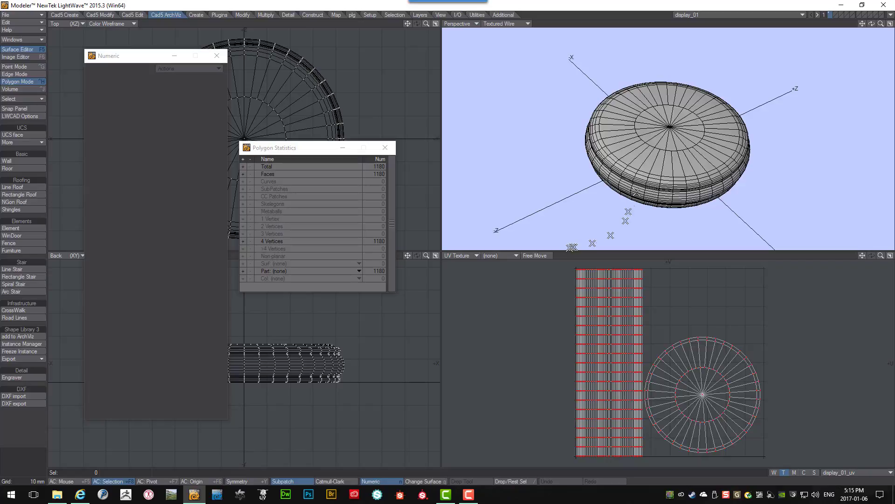
# Examine the disc's moulded side and flat top in the Perspective view against their UV shells.
pyautogui.keyDown('alt'); pyautogui.moveTo(638, 183); pyautogui.dragTo(682, 176); pyautogui.keyUp('alt')
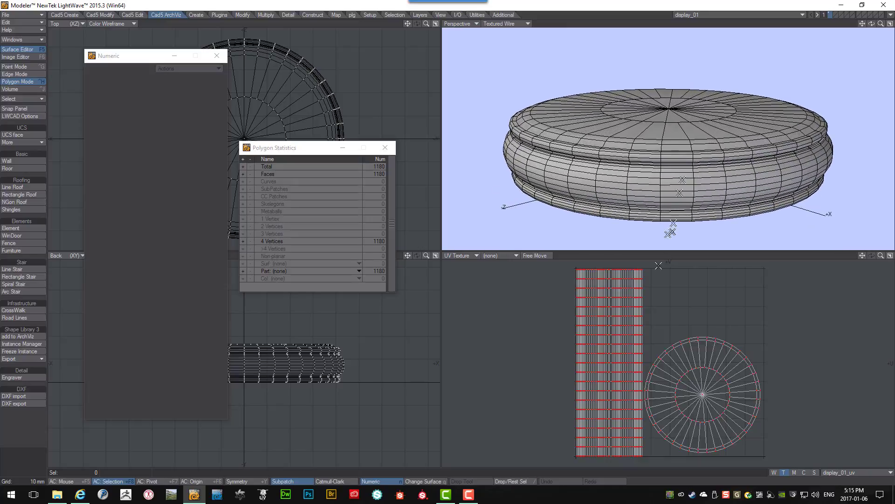
pyautogui.keyDown('alt'); pyautogui.moveTo(671, 232); pyautogui.dragTo(679, 162); pyautogui.keyUp('alt')
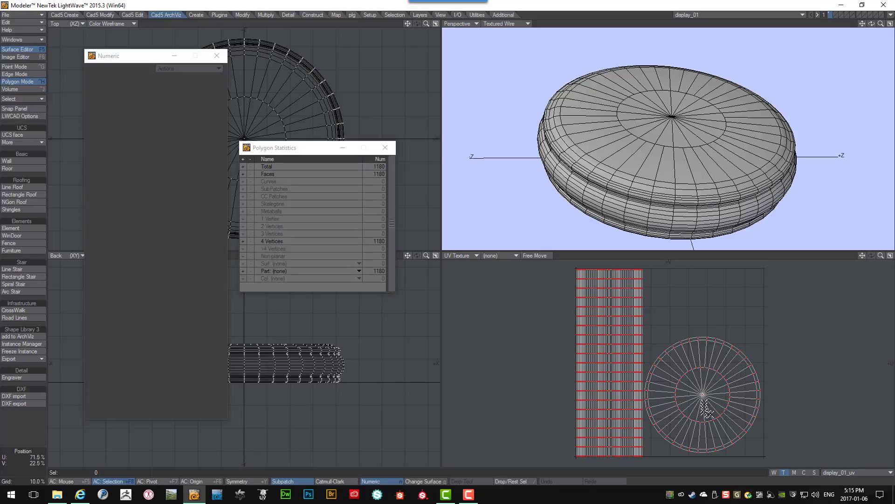
pyautogui.keyDown('alt'); pyautogui.moveTo(694, 146); pyautogui.dragTo(692, 133); pyautogui.keyUp('alt')
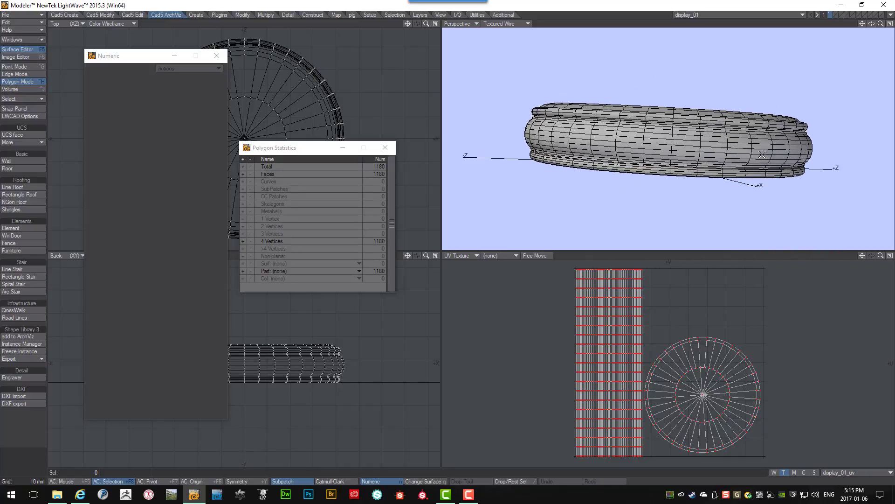
pyautogui.keyDown('alt'); pyautogui.moveTo(762, 154); pyautogui.dragTo(796, 156); pyautogui.keyUp('alt')
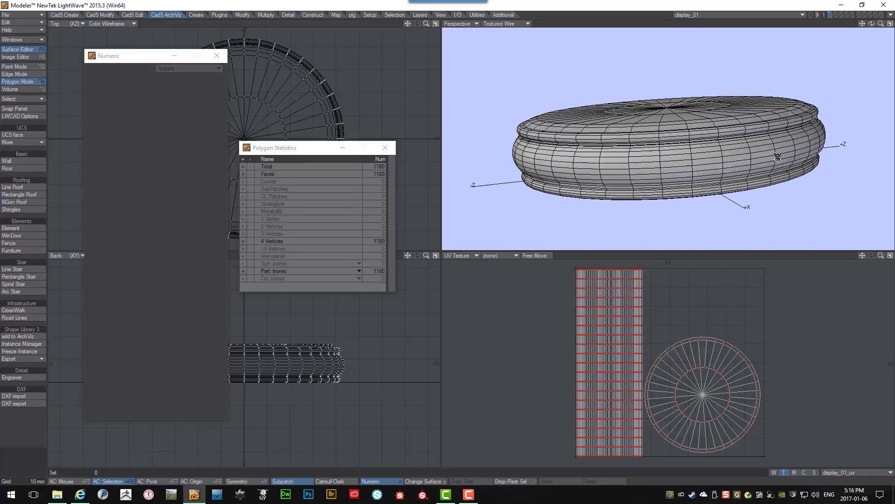
pyautogui.scroll(2, 778, 154)
pyautogui.keyDown('alt'); pyautogui.moveTo(779, 144); pyautogui.dragTo(803, 152); pyautogui.keyUp('alt')
pyautogui.scroll(-3, 804, 153)
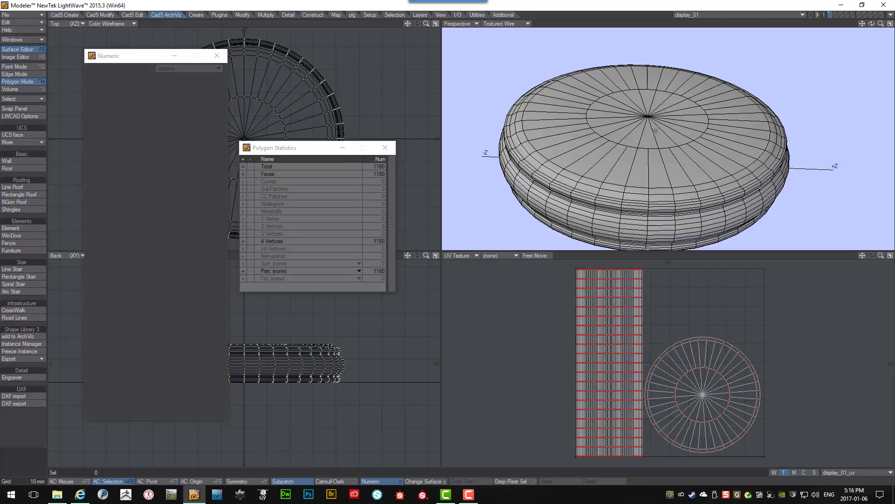